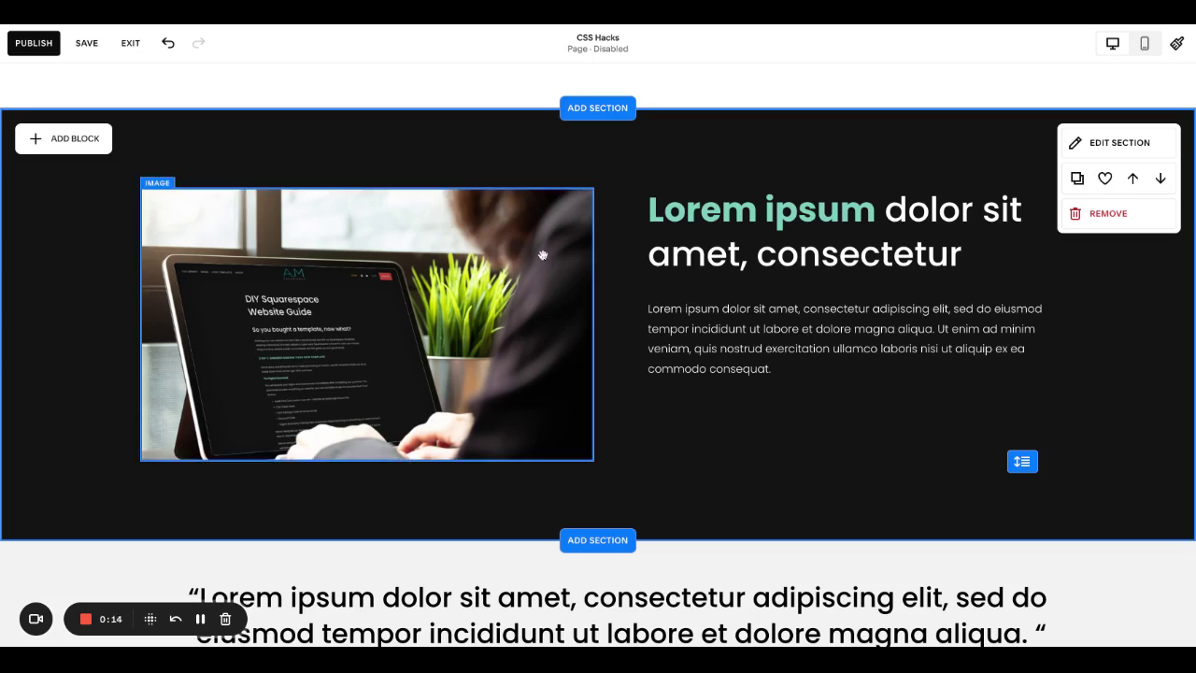
Scroll up to the example accordion beside the laptop image and save the CSS Hacks page
{"action": "scroll", "coordinate": [542, 255], "scroll_direction": "up", "scroll_amount": 10}
{"action": "scroll", "coordinate": [270, 309], "scroll_direction": "up", "scroll_amount": 5}
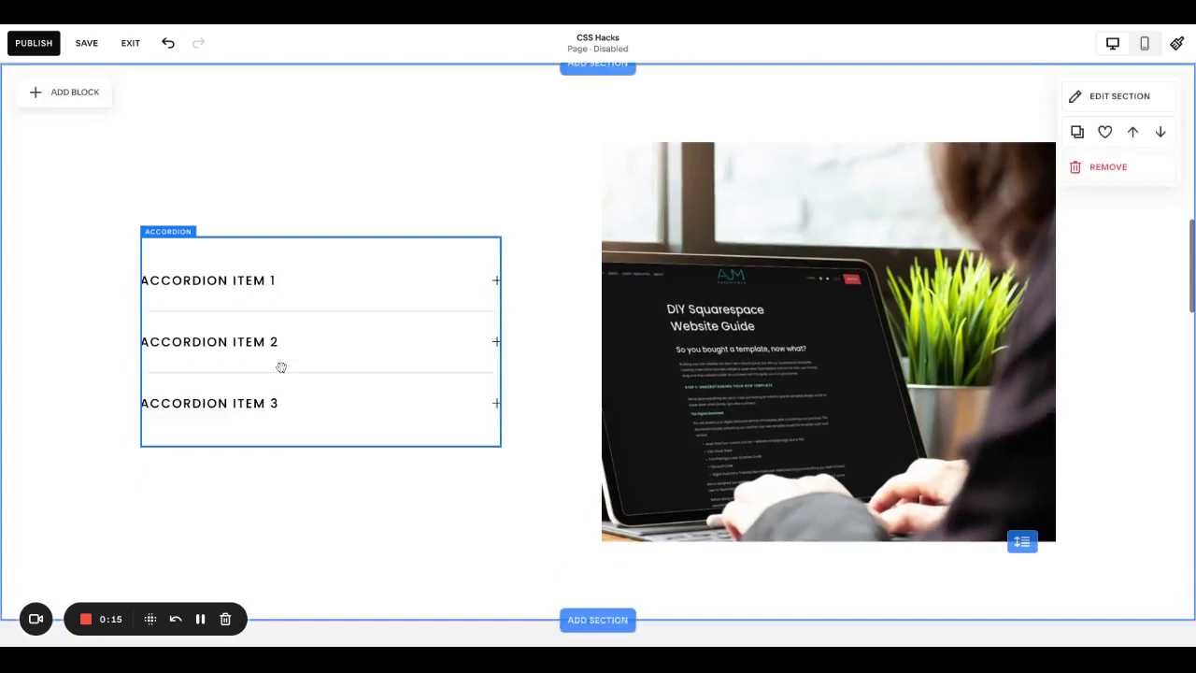
{"action": "left_click", "coordinate": [86, 42]}
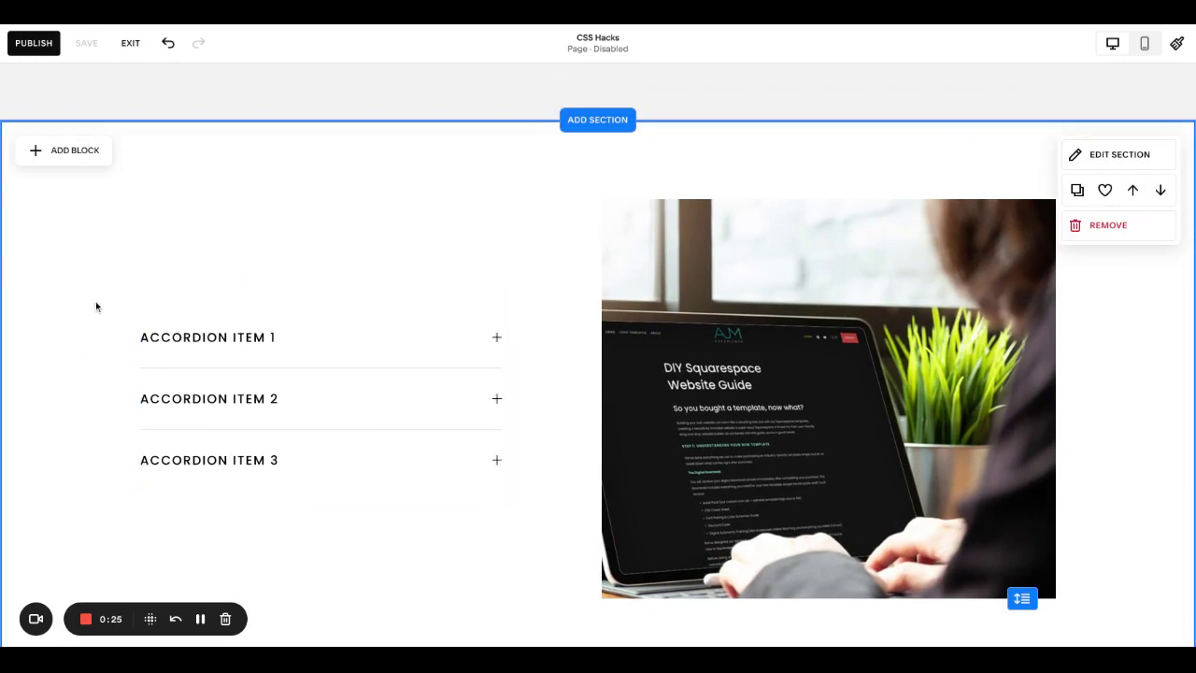
Select the lorem ipsum body paragraph in the text block beside the laptop image
{"action": "scroll", "coordinate": [96, 301], "scroll_direction": "down", "scroll_amount": 13}
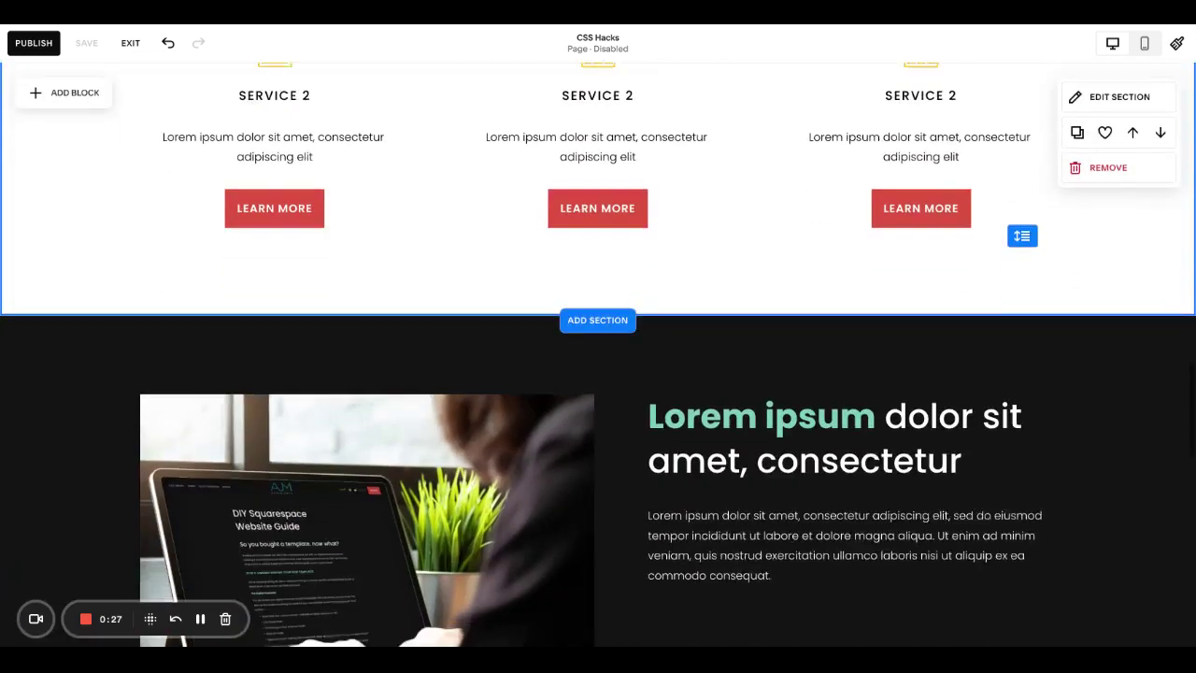
{"action": "scroll", "coordinate": [99, 334], "scroll_direction": "up", "scroll_amount": 2}
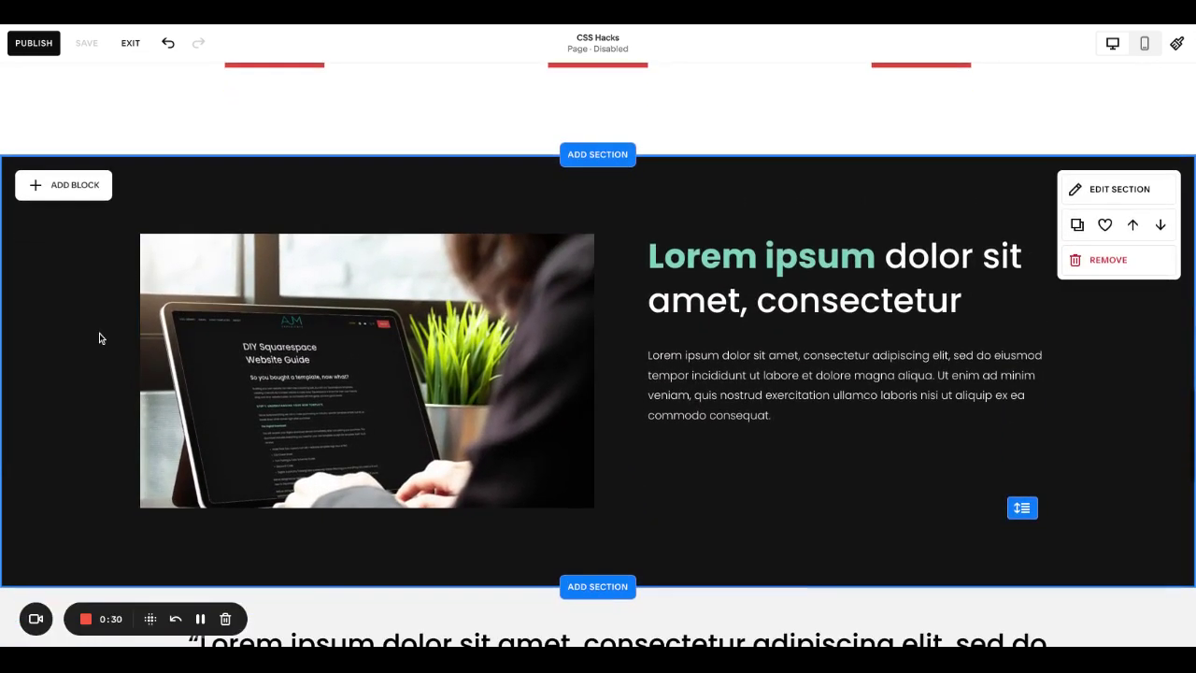
{"action": "left_click", "coordinate": [775, 395]}
{"action": "left_click", "coordinate": [706, 499]}
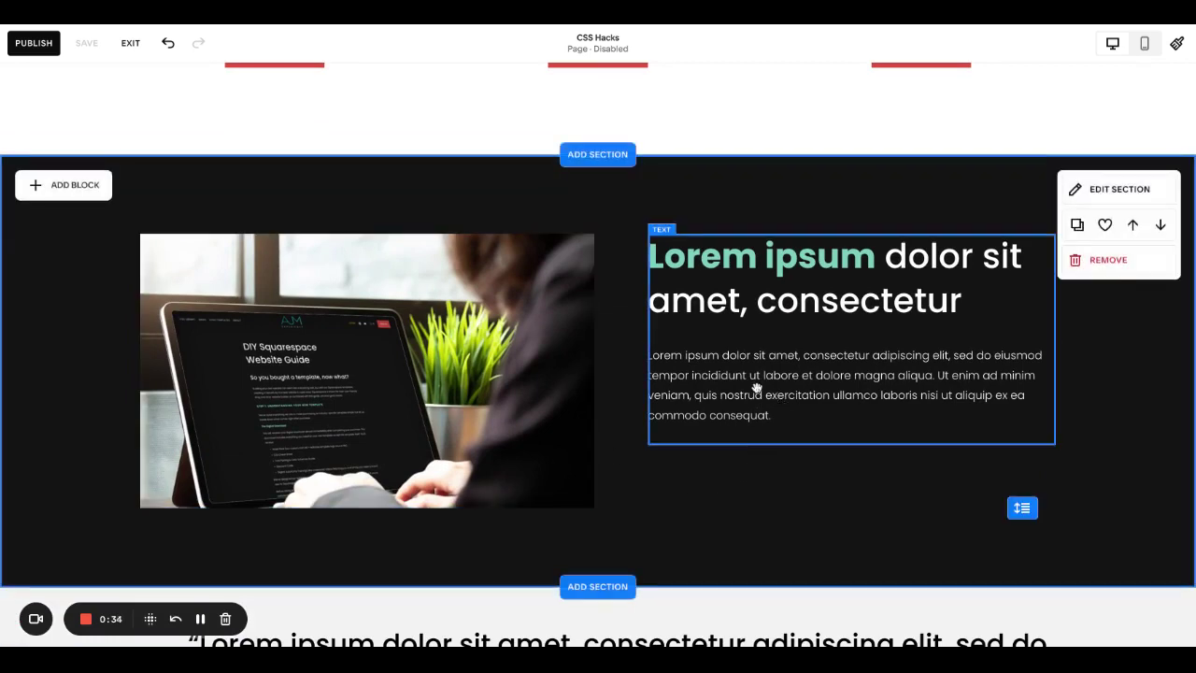
{"action": "left_click", "coordinate": [782, 414]}
{"action": "triple_click", "coordinate": [785, 413]}
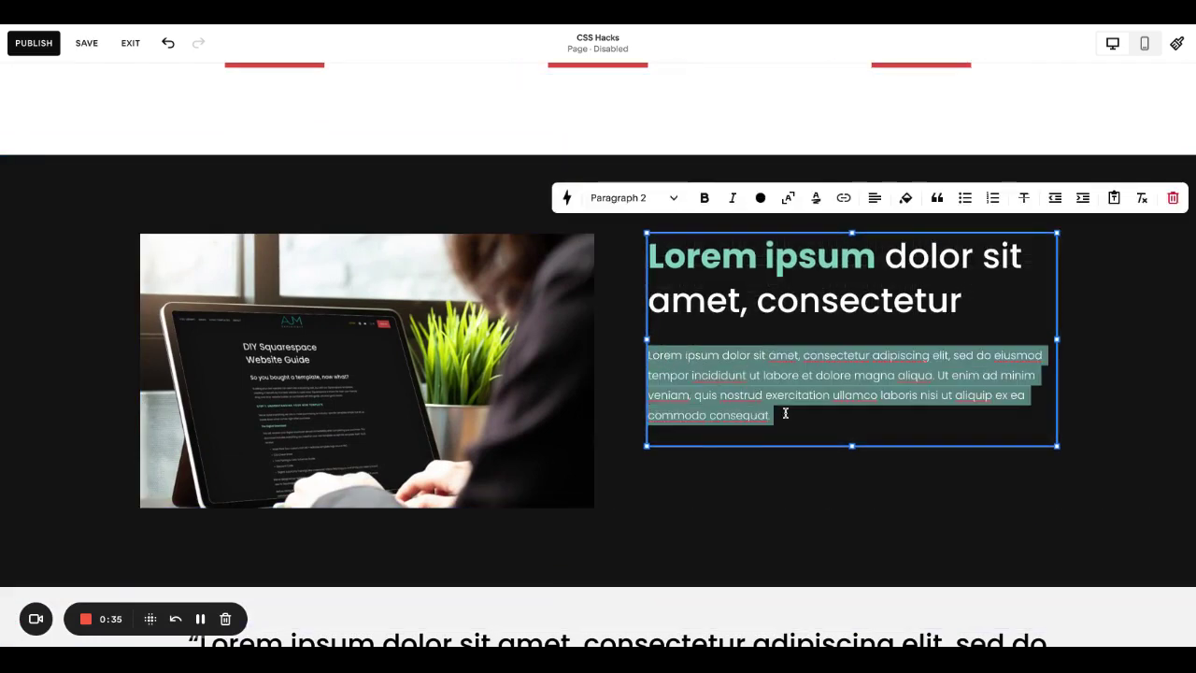
Copy the paragraph and paste it after itself so the block holds four copies
{"action": "key", "text": "Escape"}
{"action": "left_click", "coordinate": [784, 412]}
{"action": "left_click_drag", "start_coordinate": [711, 395], "coordinate": [798, 413]}
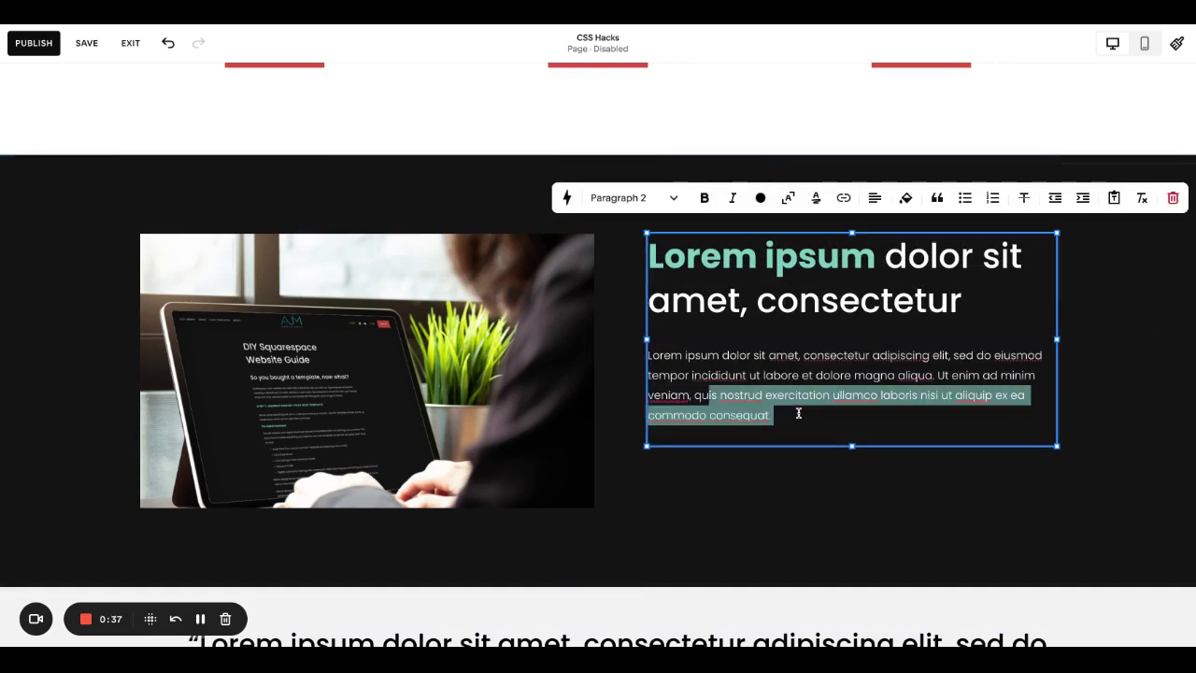
{"action": "triple_click", "coordinate": [797, 413]}
{"action": "key", "text": "ctrl+c"}
{"action": "key", "text": "Right"}
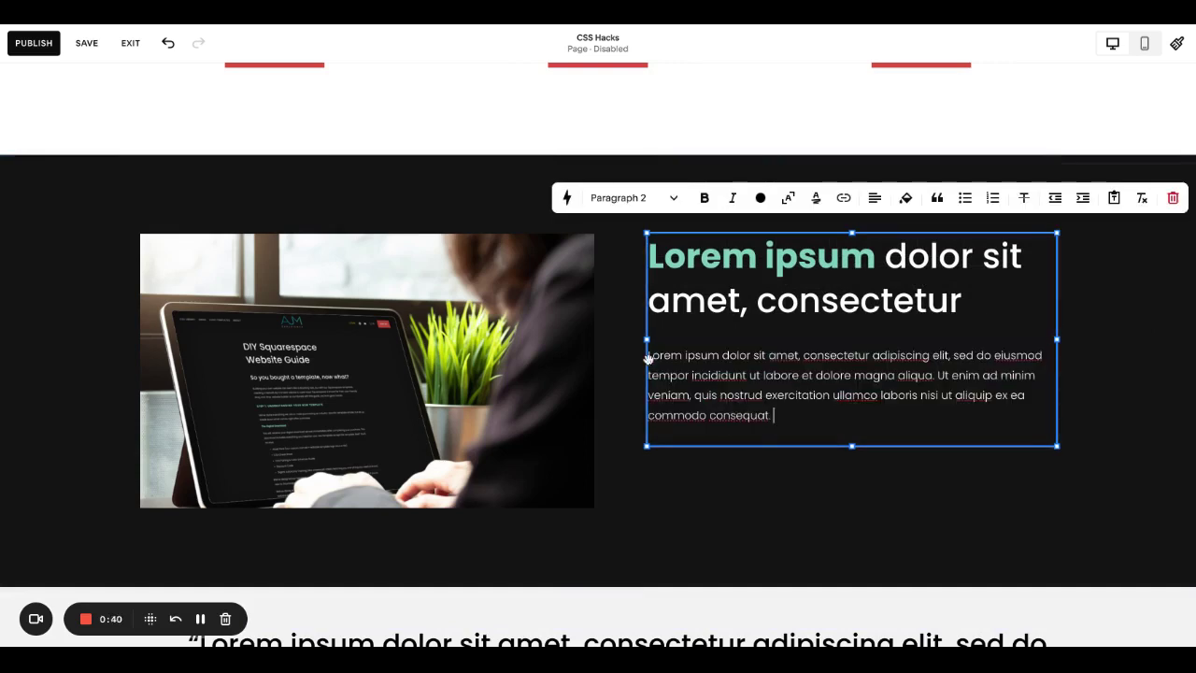
{"action": "key", "text": "ctrl+v"}
{"action": "key", "text": "ctrl+v"}
{"action": "key", "text": "ctrl+v"}
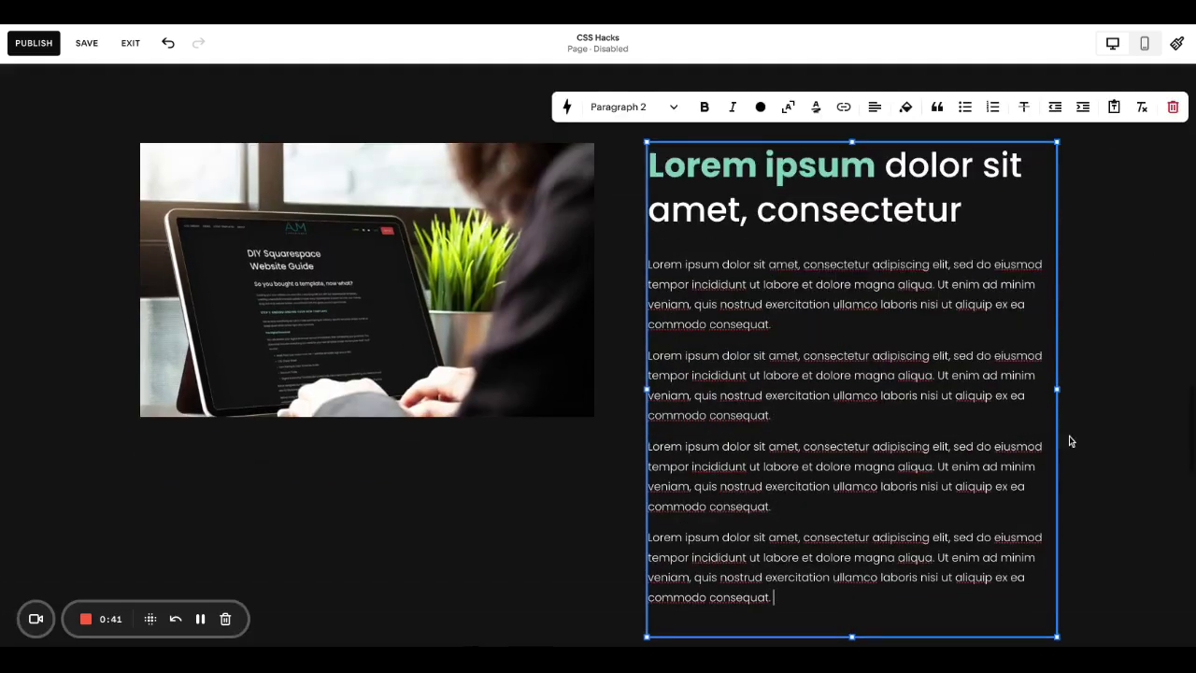
{"action": "left_click", "coordinate": [1113, 527]}
Delete the three extra lorem ipsum paragraphs, leaving one under the heading
{"action": "scroll", "coordinate": [1112, 527], "scroll_direction": "up", "scroll_amount": 2}
{"action": "scroll", "coordinate": [1113, 526], "scroll_direction": "down", "scroll_amount": 3}
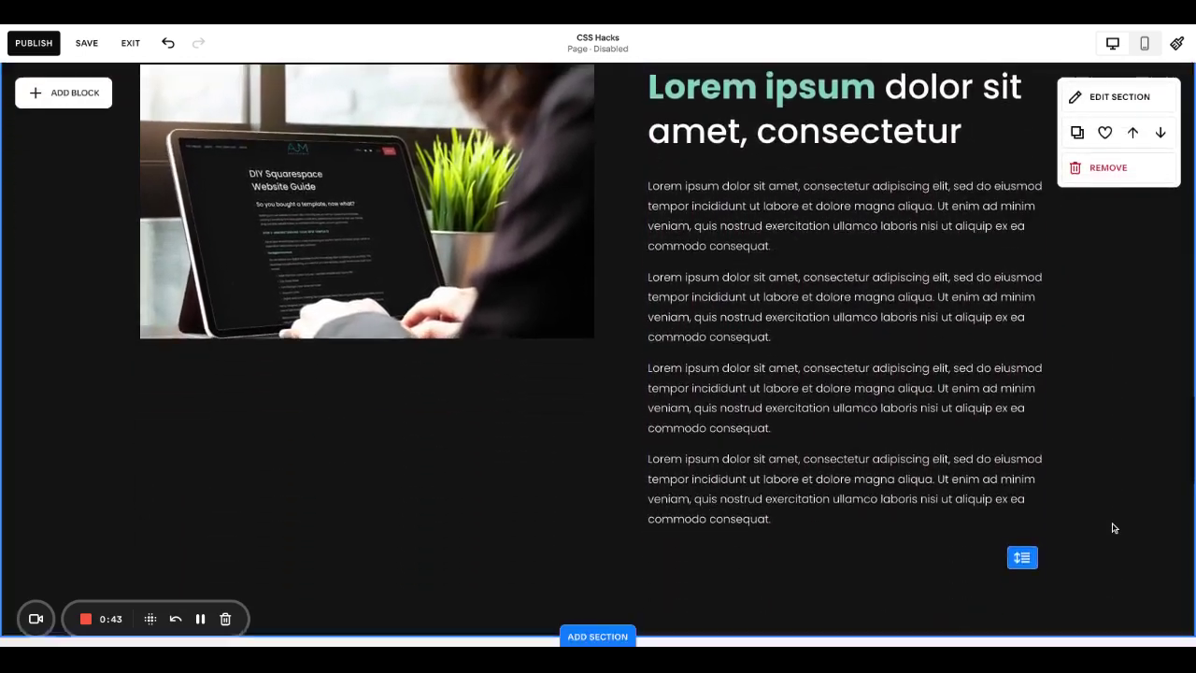
{"action": "scroll", "coordinate": [1084, 509], "scroll_direction": "up", "scroll_amount": 1}
{"action": "scroll", "coordinate": [1055, 495], "scroll_direction": "down", "scroll_amount": 1}
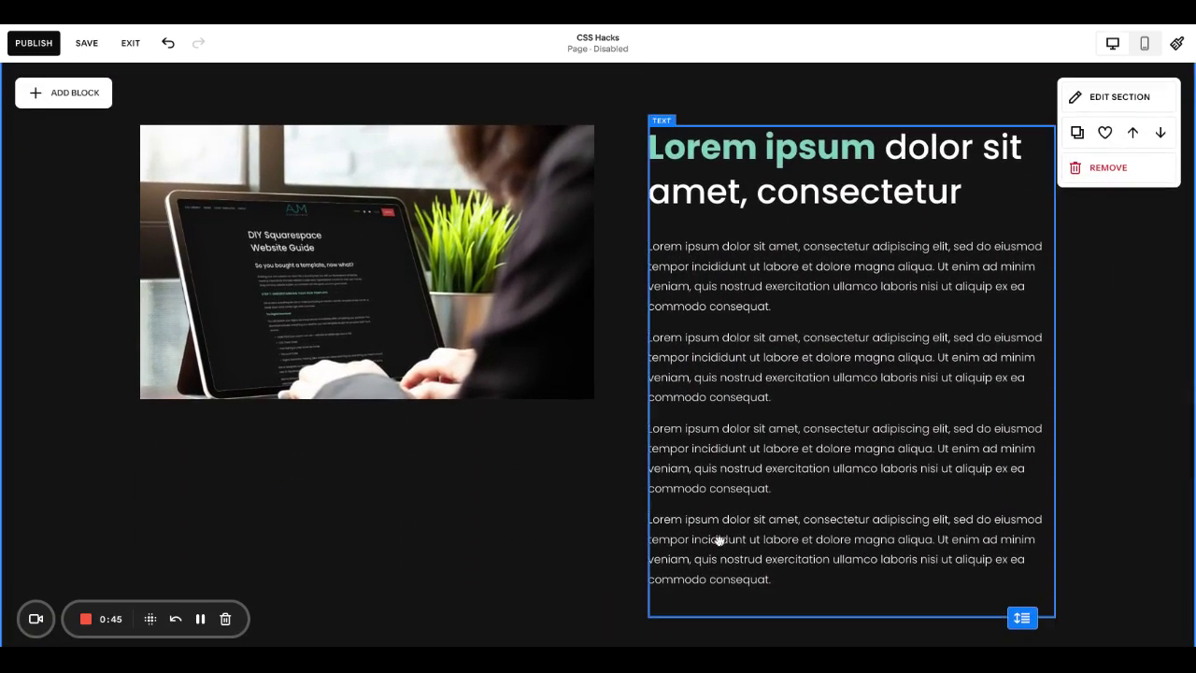
{"action": "left_click", "coordinate": [836, 359]}
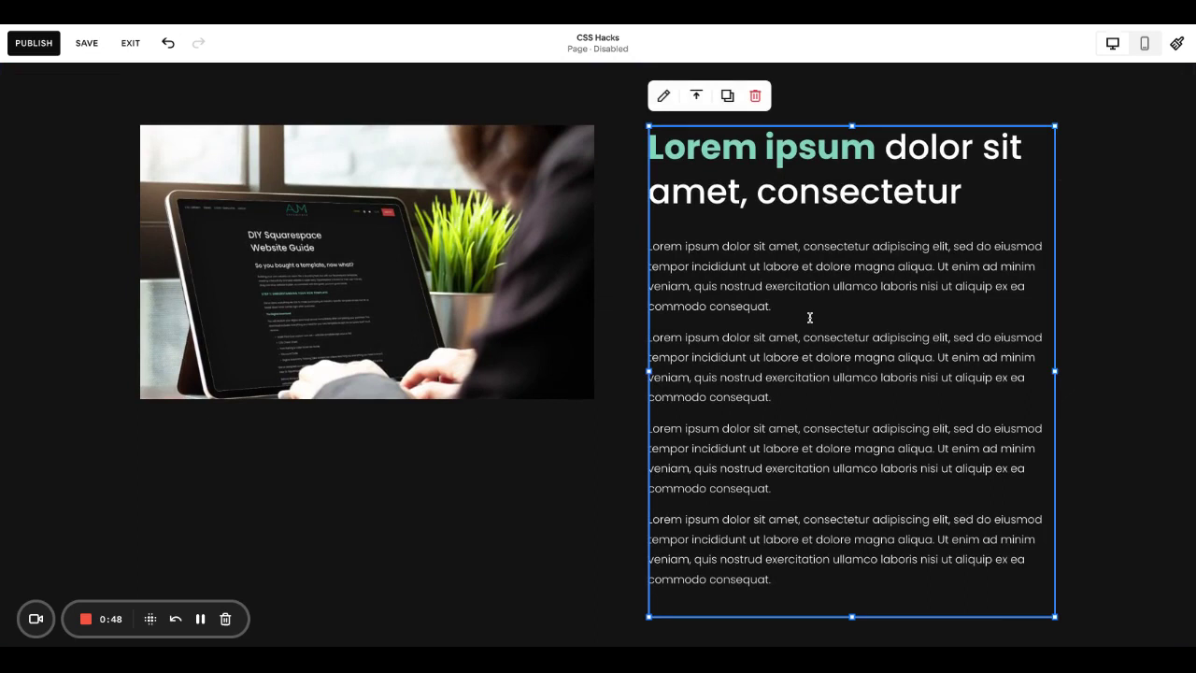
{"action": "left_click", "coordinate": [784, 580]}
{"action": "key", "text": "shift+Up"}
{"action": "key", "text": "shift+Up"}
{"action": "key", "text": "shift+Up"}
{"action": "key", "text": "shift+Up"}
{"action": "key", "text": "shift+Up"}
{"action": "key", "text": "shift+Up"}
{"action": "key", "text": "shift+Up"}
{"action": "key", "text": "shift+Up"}
{"action": "key", "text": "shift+Up"}
{"action": "key", "text": "shift+Up"}
{"action": "key", "text": "shift+Up"}
{"action": "key", "text": "ctrl+c"}
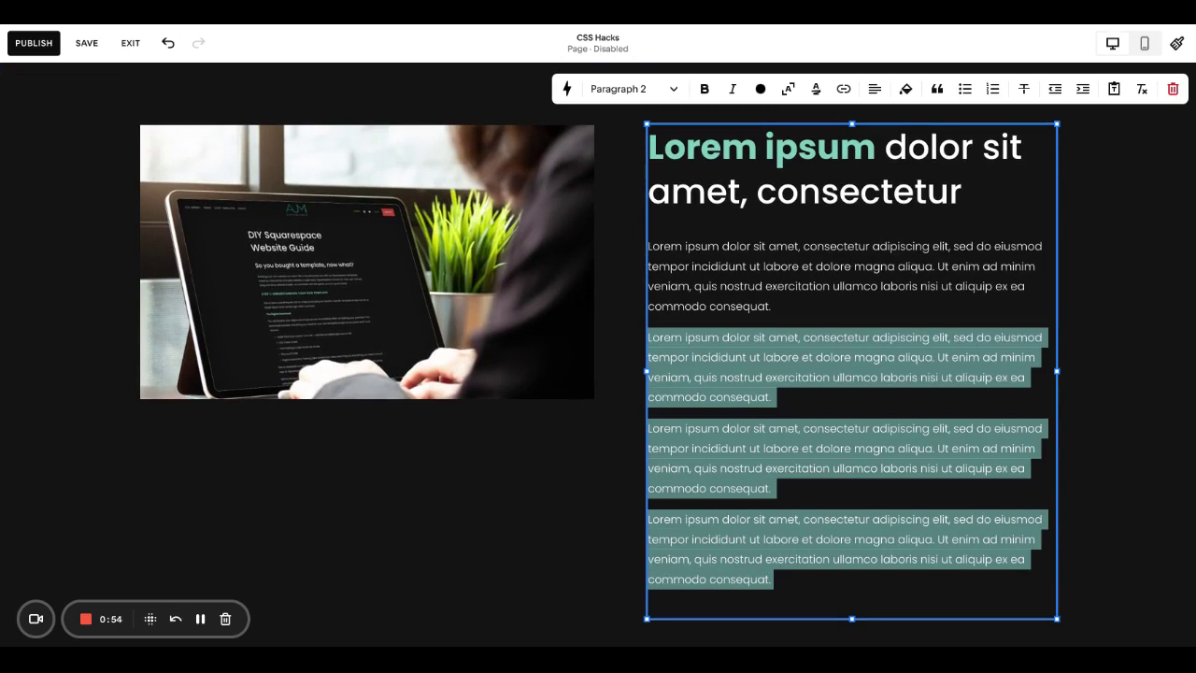
{"action": "key", "text": "BackSpace"}
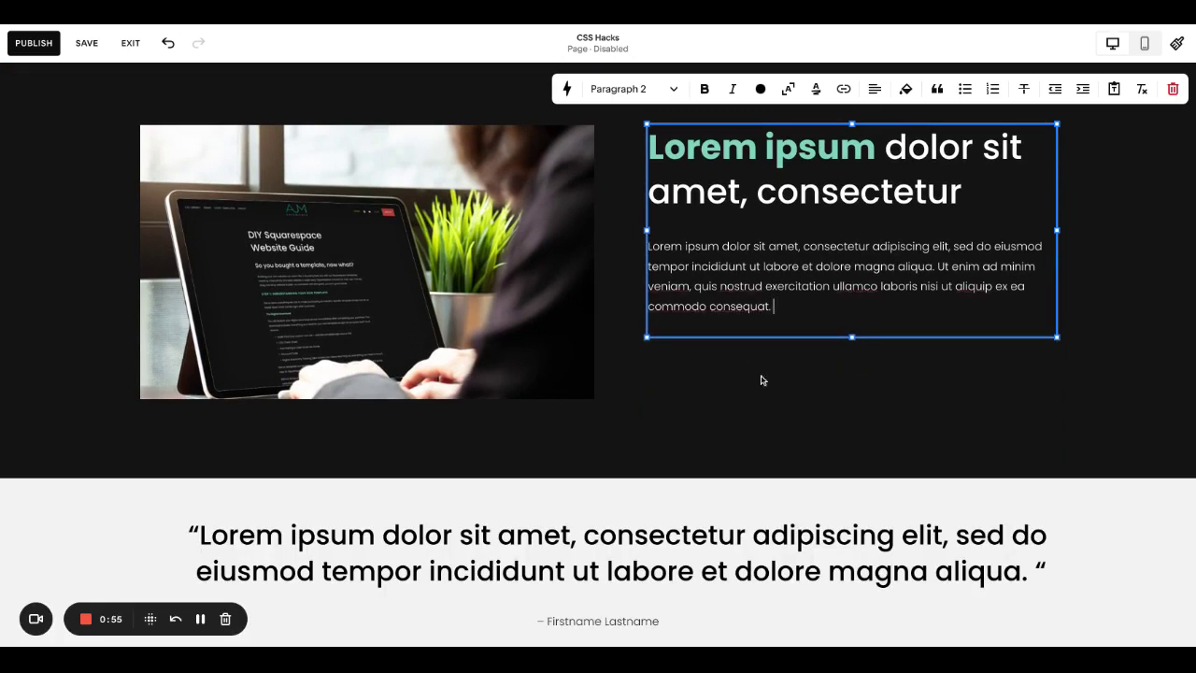
{"action": "left_click", "coordinate": [760, 379]}
Shorten the text block's height to fit the single paragraph
{"action": "scroll", "coordinate": [789, 374], "scroll_direction": "up", "scroll_amount": 1}
{"action": "left_click", "coordinate": [789, 374]}
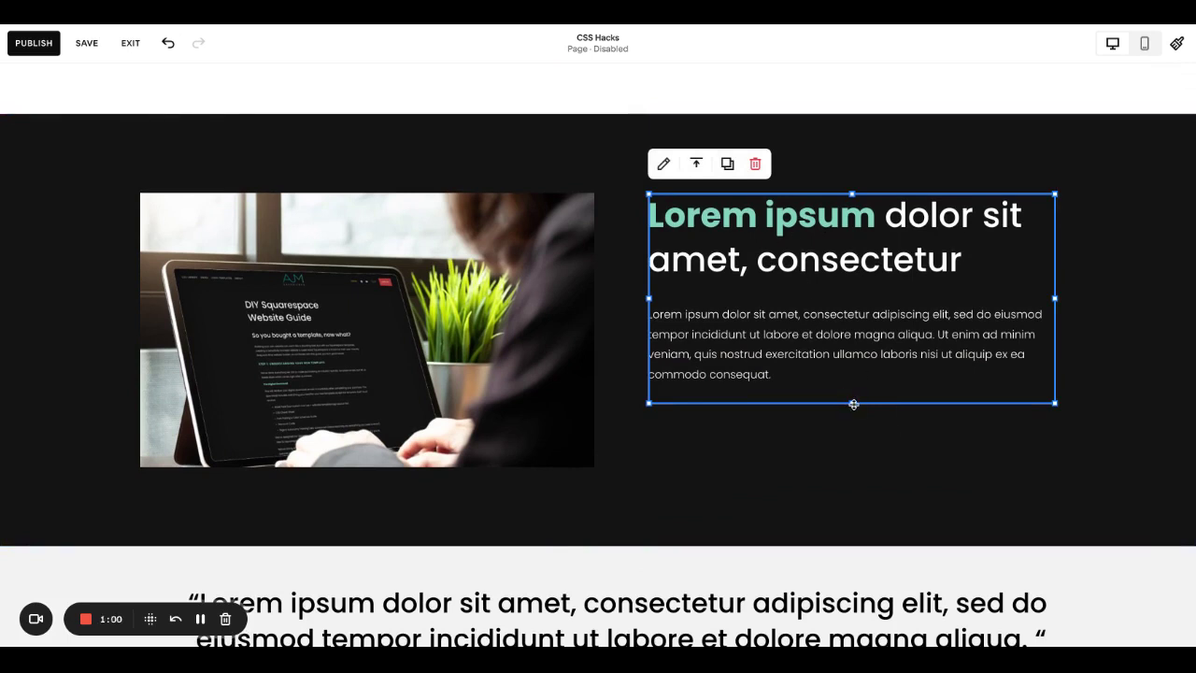
{"action": "mouse_move", "coordinate": [851, 403]}
{"action": "left_mouse_down"}
{"action": "mouse_move", "coordinate": [852, 496]}
{"action": "mouse_move", "coordinate": [851, 402]}
{"action": "left_mouse_up"}
Insert an Accordion block below the paragraph and delete Accordion Items 2 and 3
{"action": "left_click", "coordinate": [81, 172]}
{"action": "left_click", "coordinate": [80, 148]}
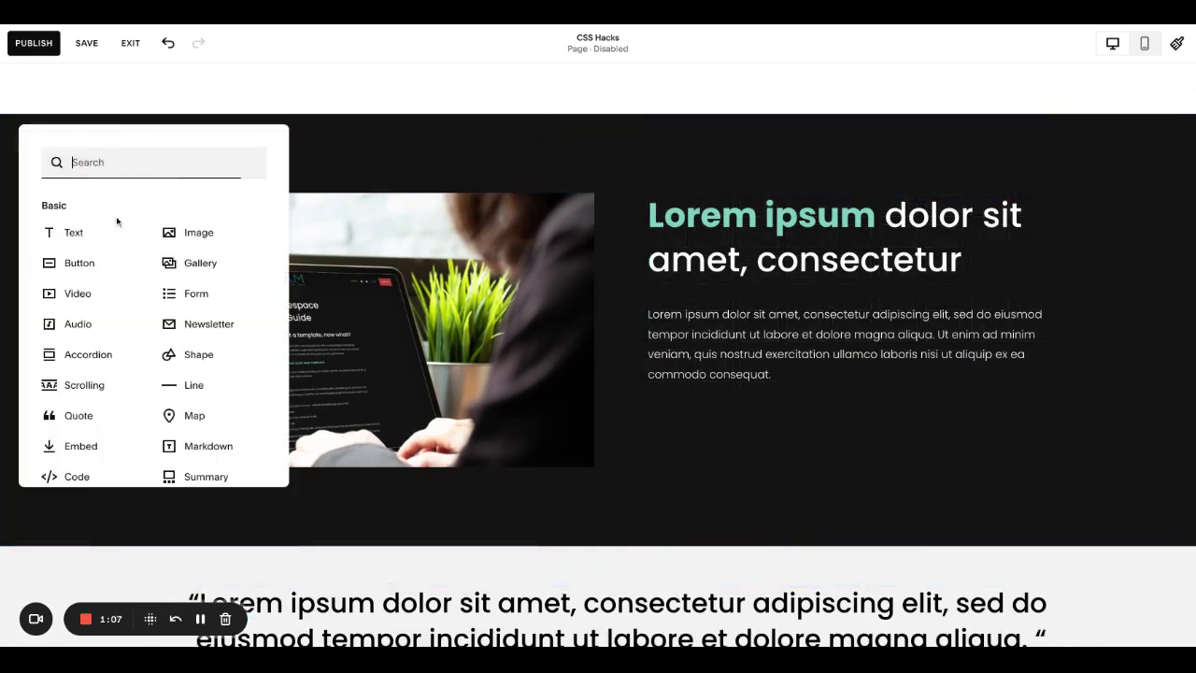
{"action": "left_click", "coordinate": [116, 346]}
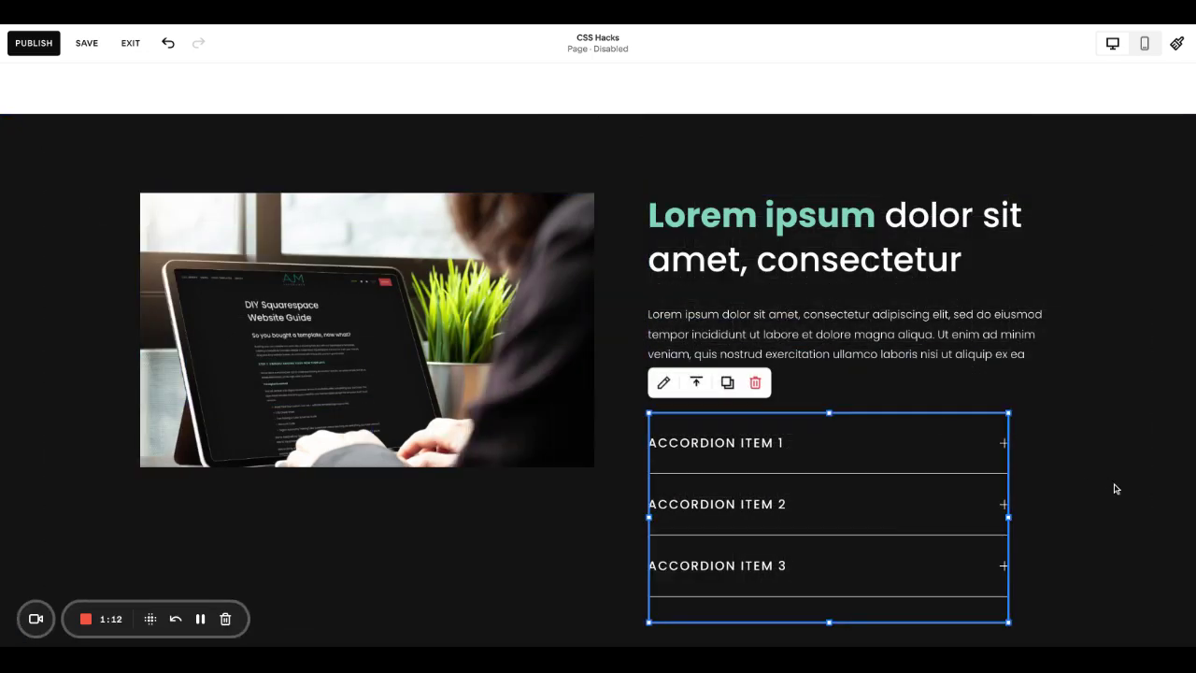
{"action": "scroll", "coordinate": [1115, 486], "scroll_direction": "down", "scroll_amount": 1}
{"action": "left_click", "coordinate": [665, 332]}
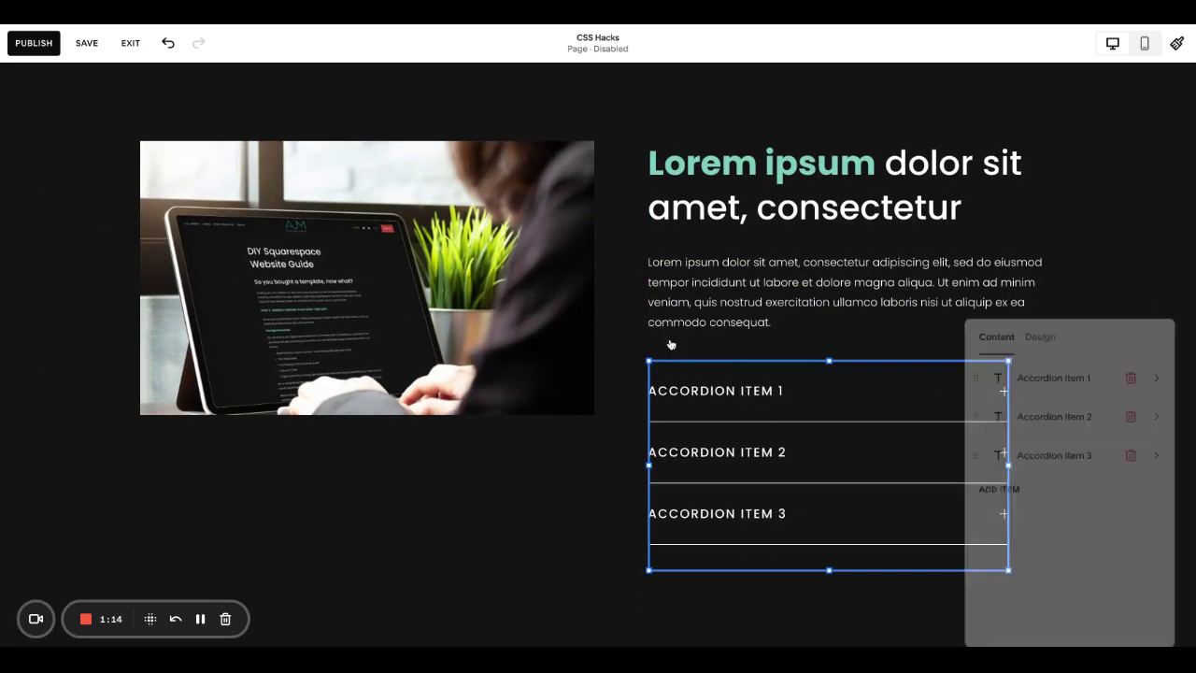
{"action": "left_click", "coordinate": [1133, 412]}
{"action": "left_click", "coordinate": [1133, 412]}
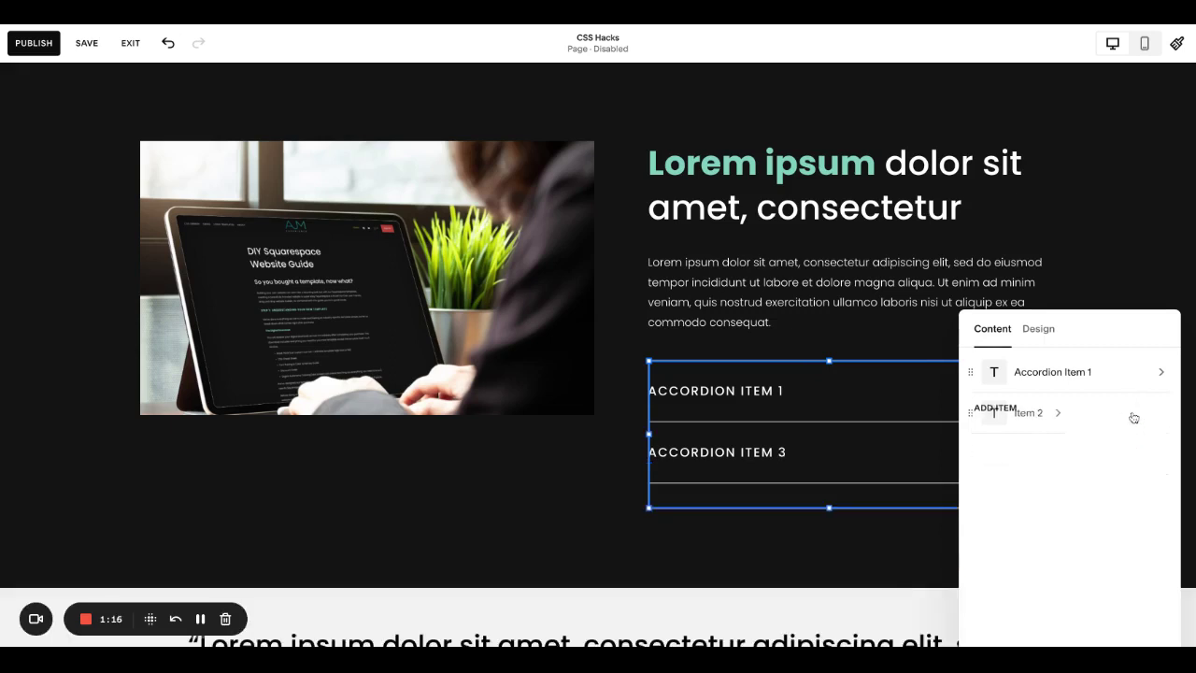
Retitle Accordion Item 1 'Read More' and paste the overflow paragraphs into its description
{"action": "left_click", "coordinate": [1065, 381]}
{"action": "left_click", "coordinate": [1061, 391]}
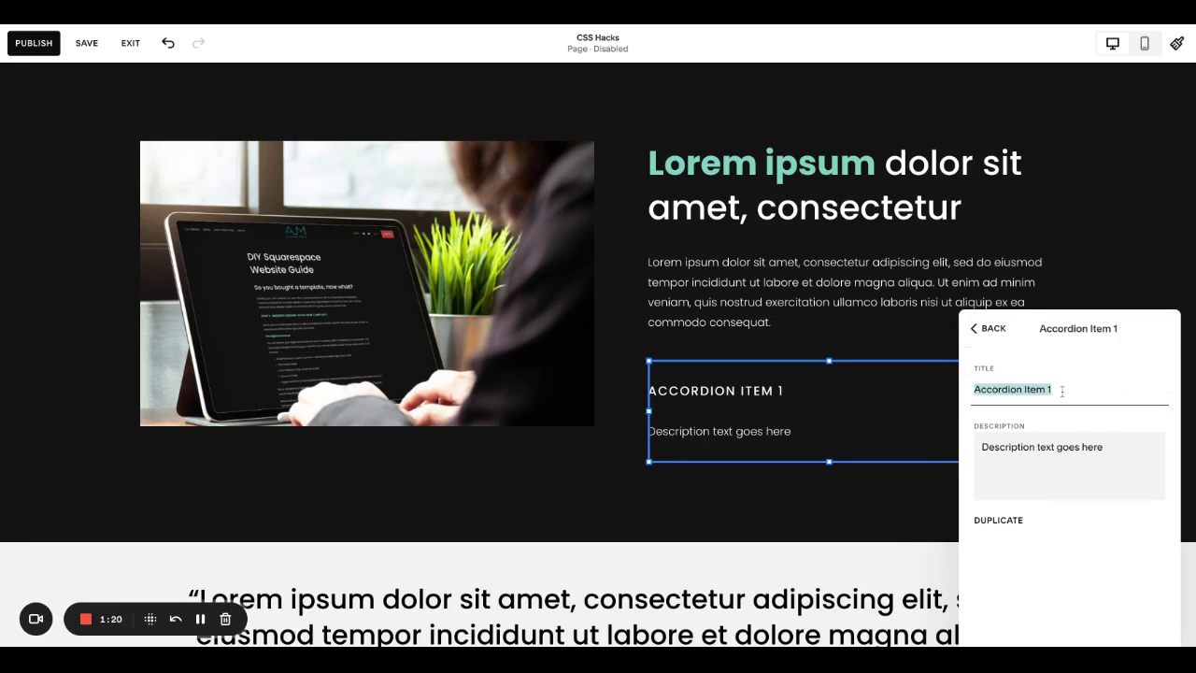
{"action": "type", "text": "Read More"}
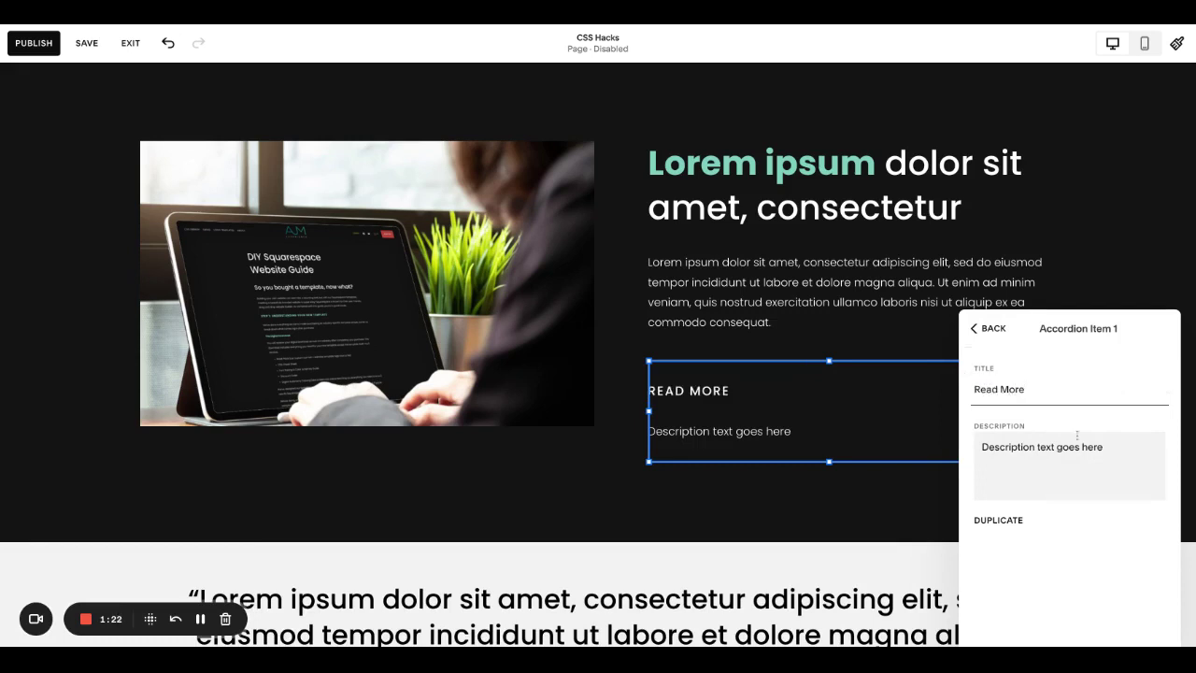
{"action": "left_click", "coordinate": [1071, 444]}
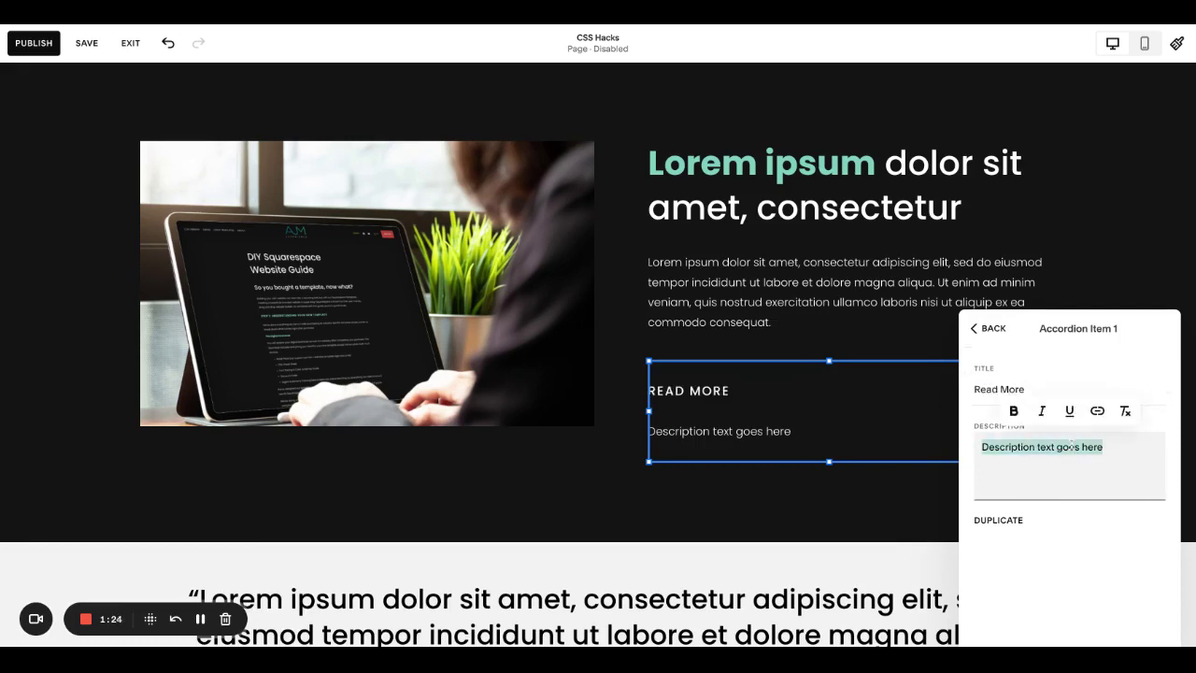
{"action": "key", "text": "ctrl+v"}
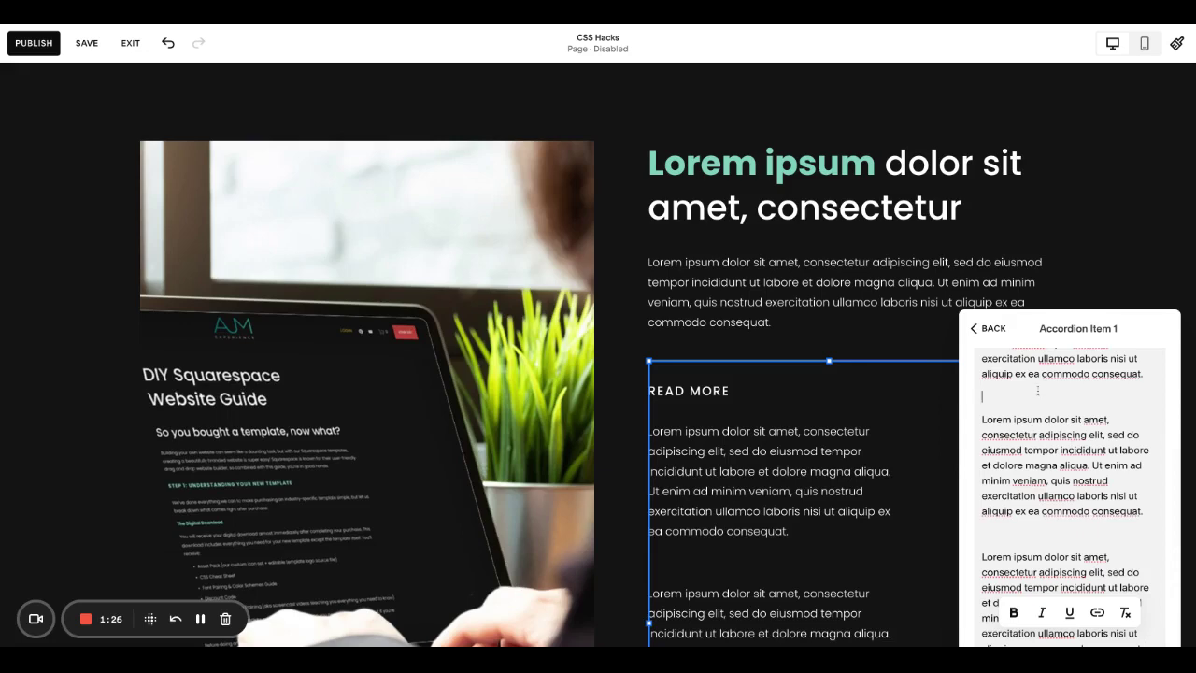
{"action": "key", "text": "BackSpace"}
{"action": "key", "text": "BackSpace"}
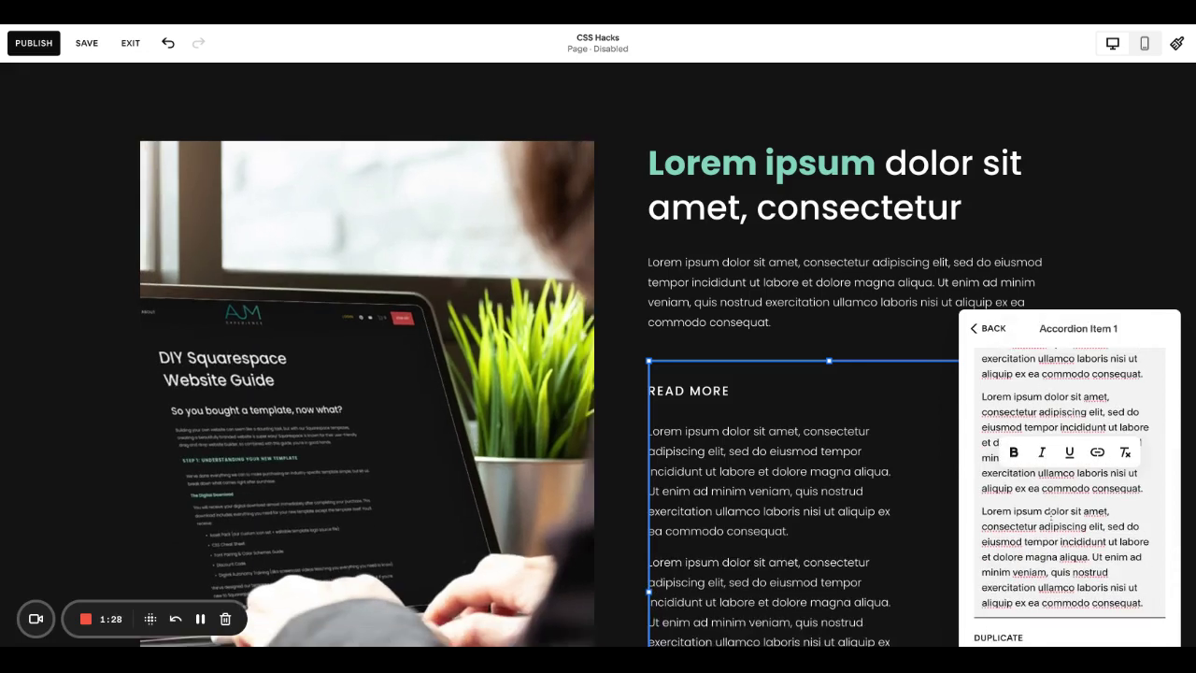
Add two test bullet lines at the description's end, then delete them again
{"action": "scroll", "coordinate": [1050, 514], "scroll_direction": "up", "scroll_amount": 3}
{"action": "scroll", "coordinate": [1104, 631], "scroll_direction": "down", "scroll_amount": 3}
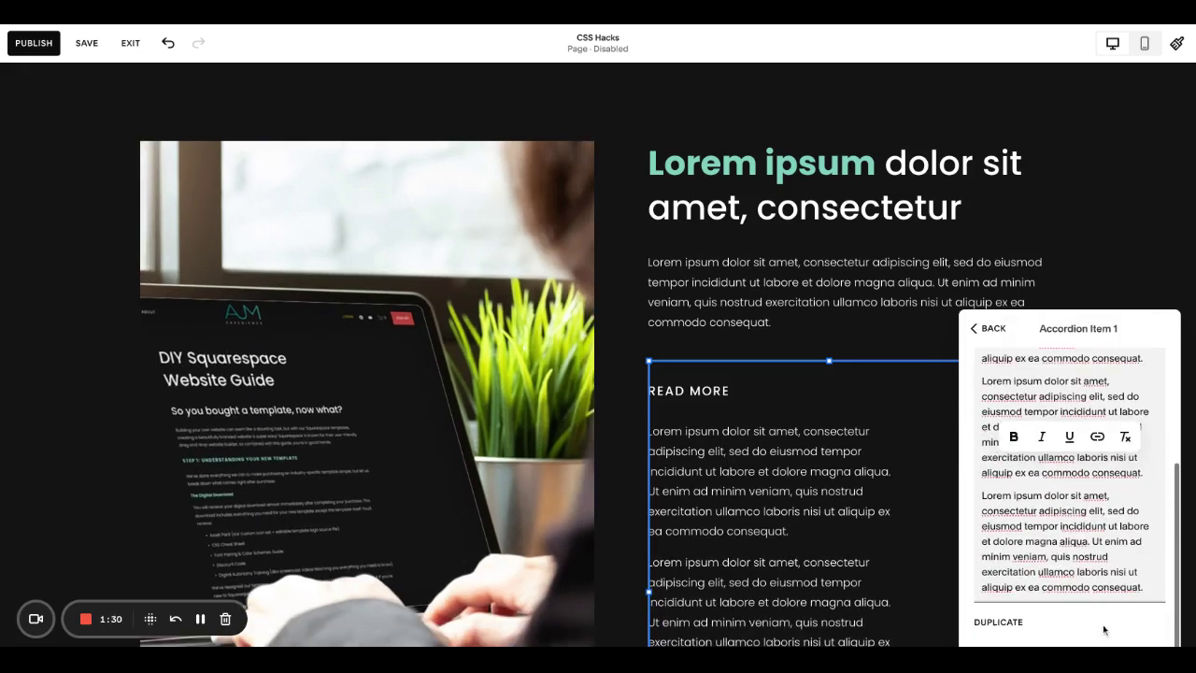
{"action": "left_click", "coordinate": [1149, 584]}
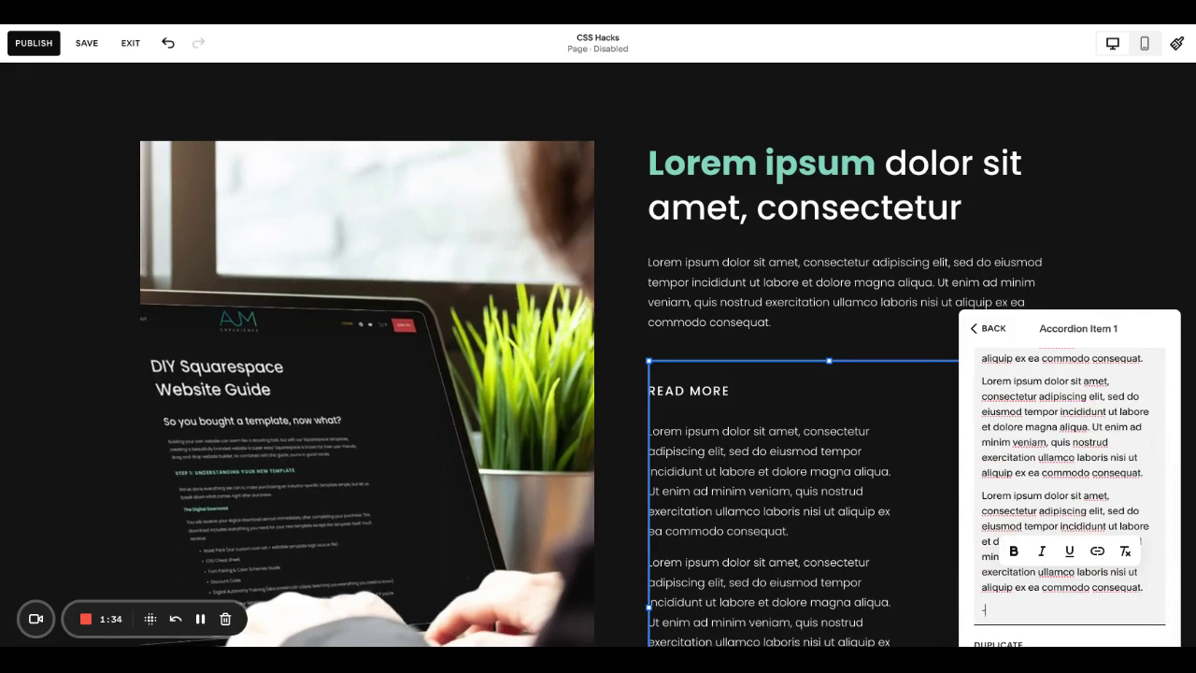
{"action": "type", "text": "alsjgkalwej"}
{"action": "key", "text": "Return"}
{"action": "type", "text": "alsjgwe"}
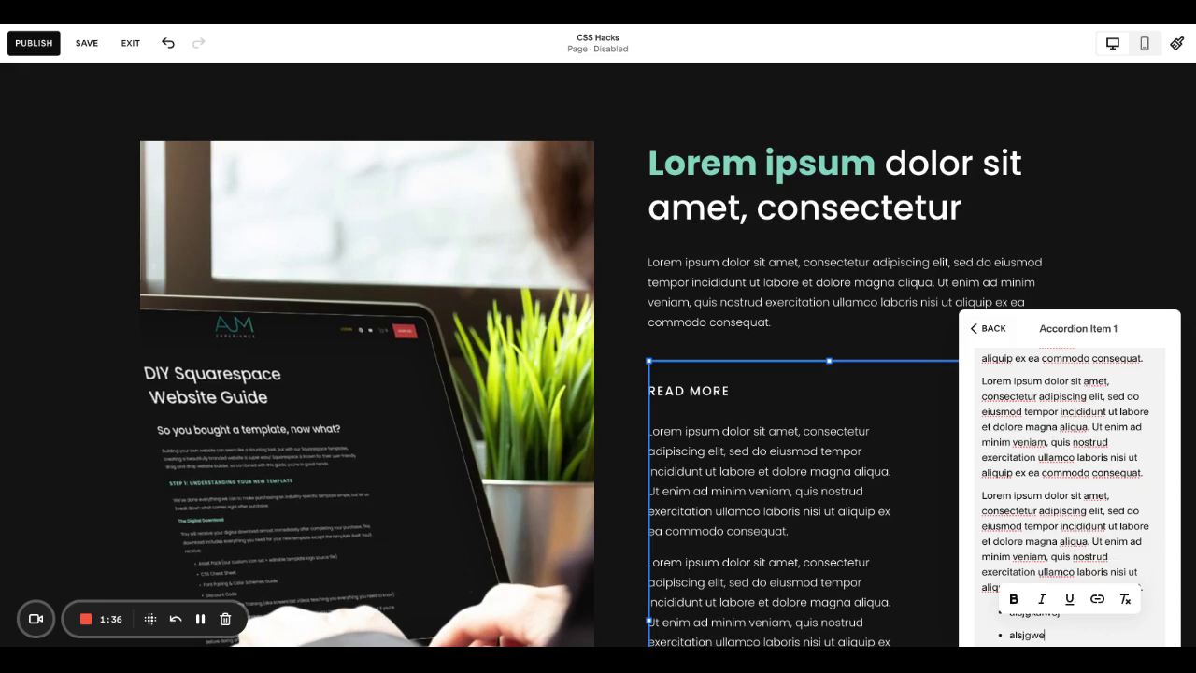
{"action": "left_click_drag", "start_coordinate": [1072, 638], "coordinate": [1144, 587]}
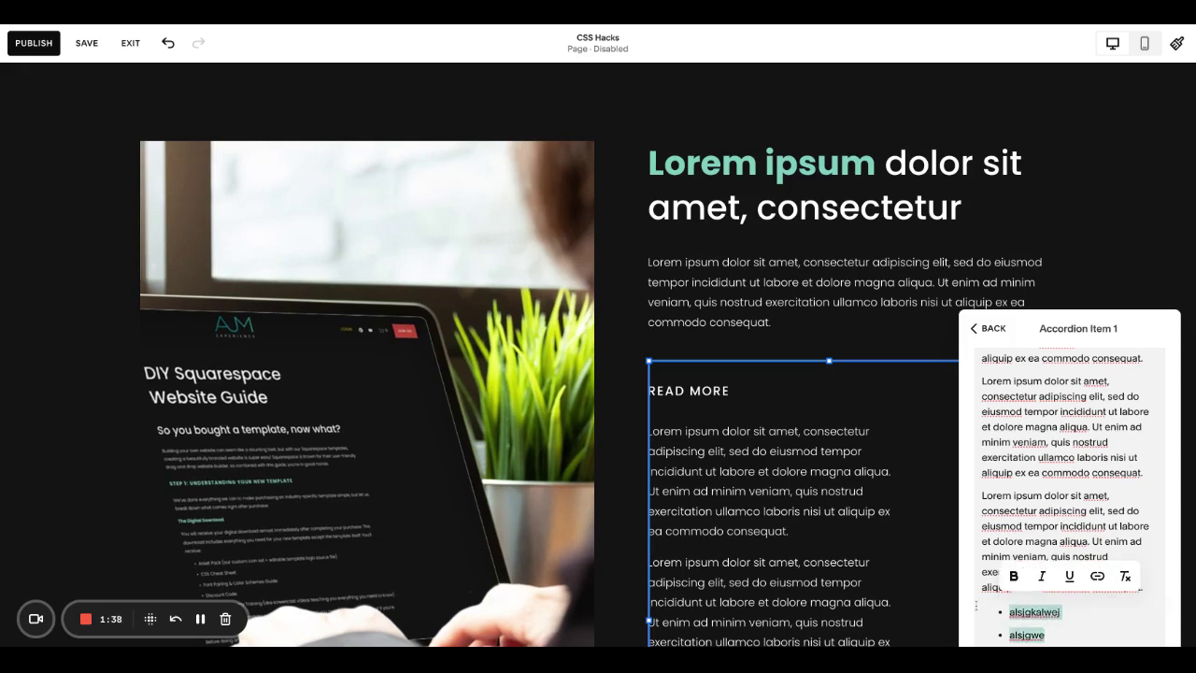
{"action": "key", "text": "BackSpace"}
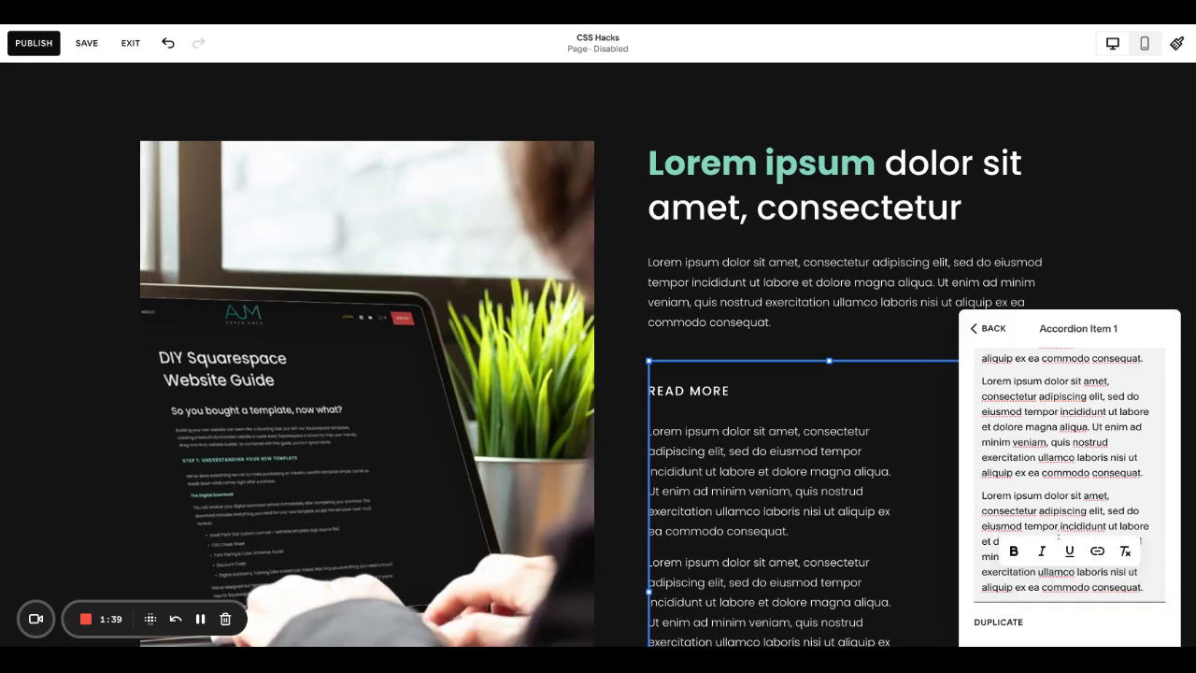
{"action": "scroll", "coordinate": [1059, 504], "scroll_direction": "up", "scroll_amount": 3}
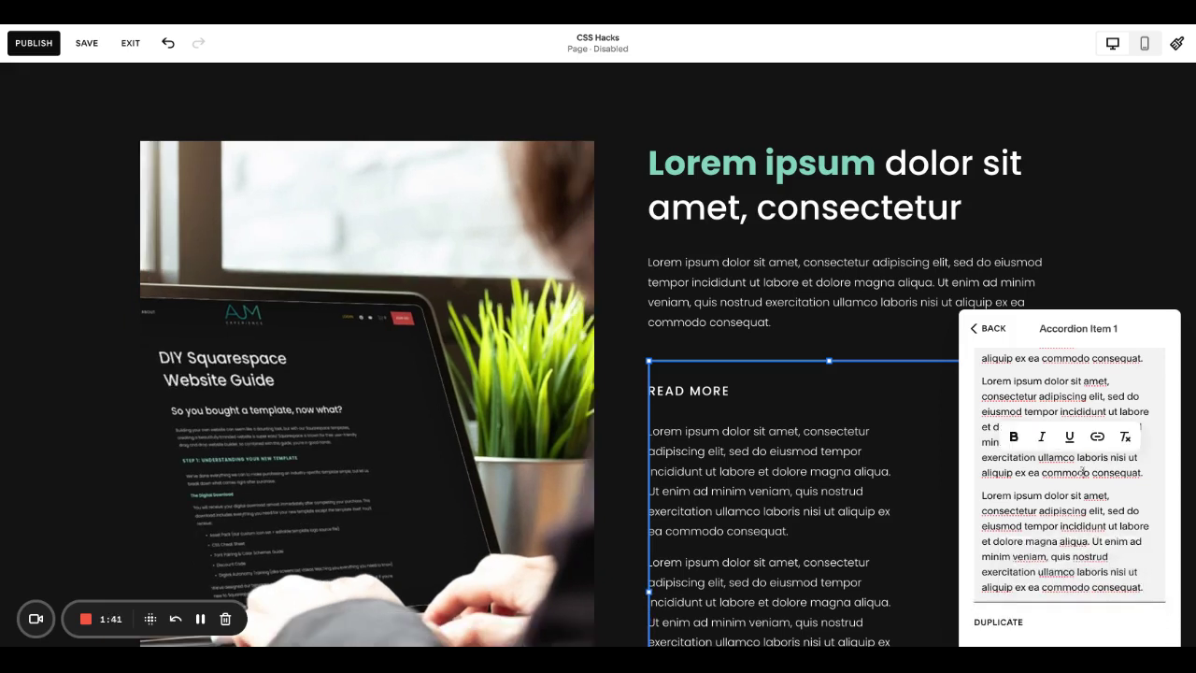
{"action": "left_click", "coordinate": [989, 330]}
In the accordion's Design settings, change the Title style from Heading 4 to Paragraph 2
{"action": "left_click", "coordinate": [732, 503]}
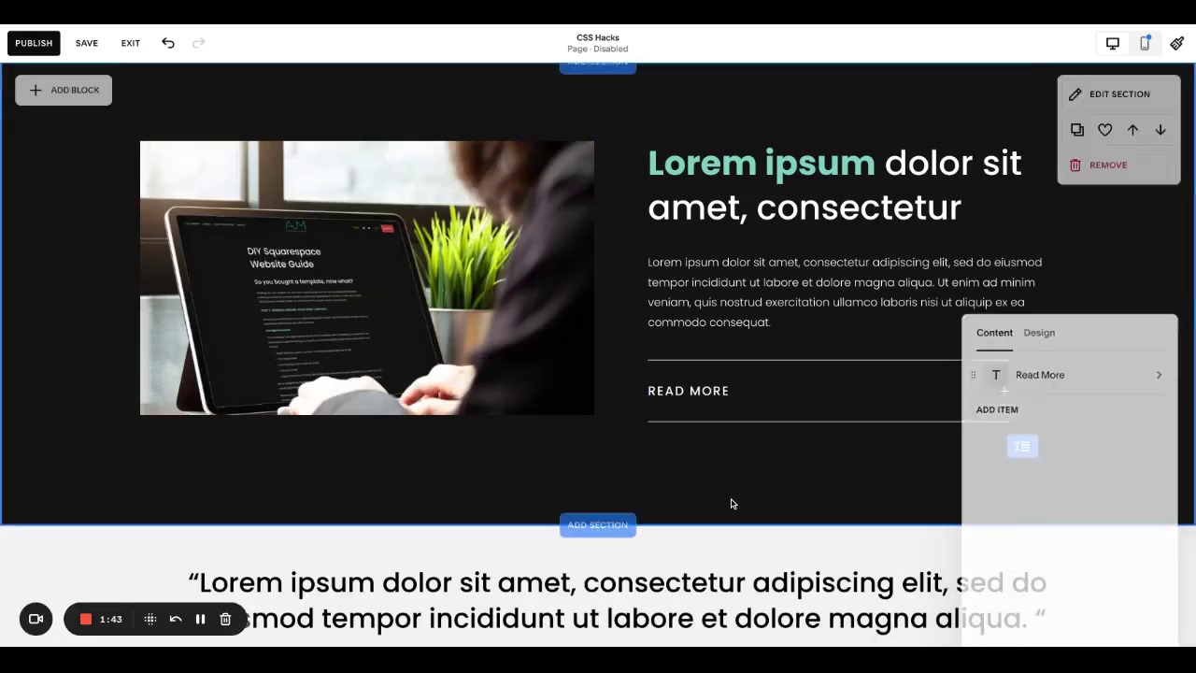
{"action": "left_click", "coordinate": [764, 410]}
{"action": "left_click", "coordinate": [666, 333]}
{"action": "left_click", "coordinate": [1038, 329]}
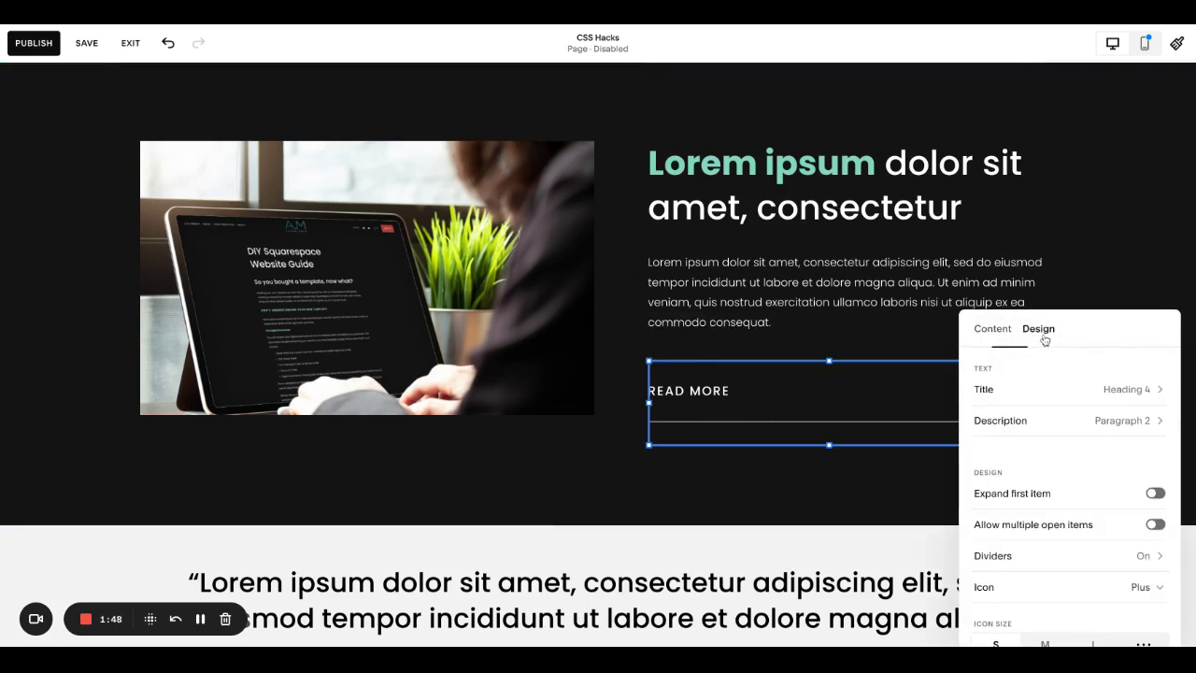
{"action": "left_click", "coordinate": [1074, 390]}
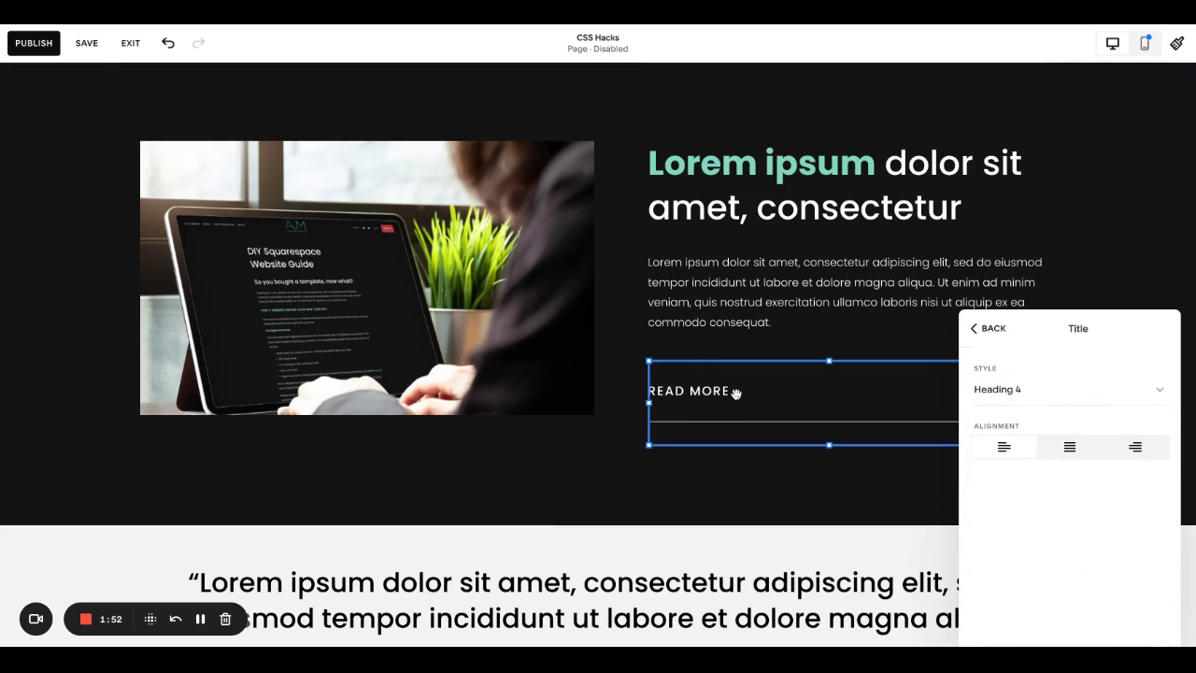
{"action": "left_click", "coordinate": [1084, 397]}
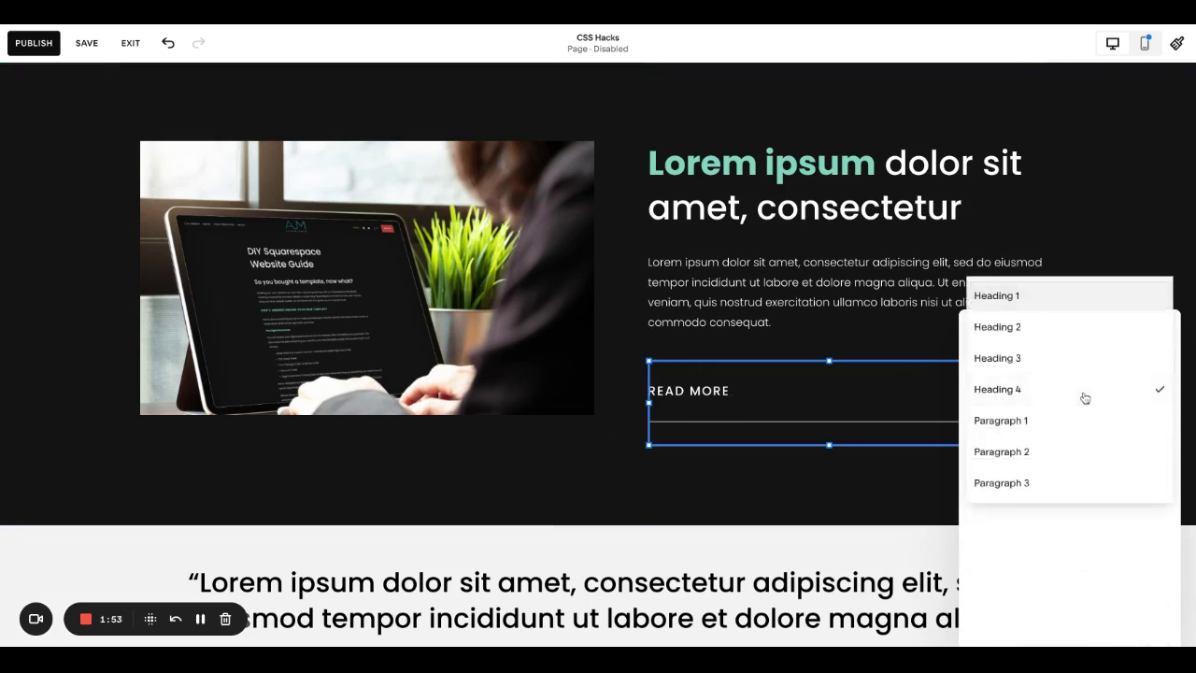
{"action": "left_click", "coordinate": [1067, 454]}
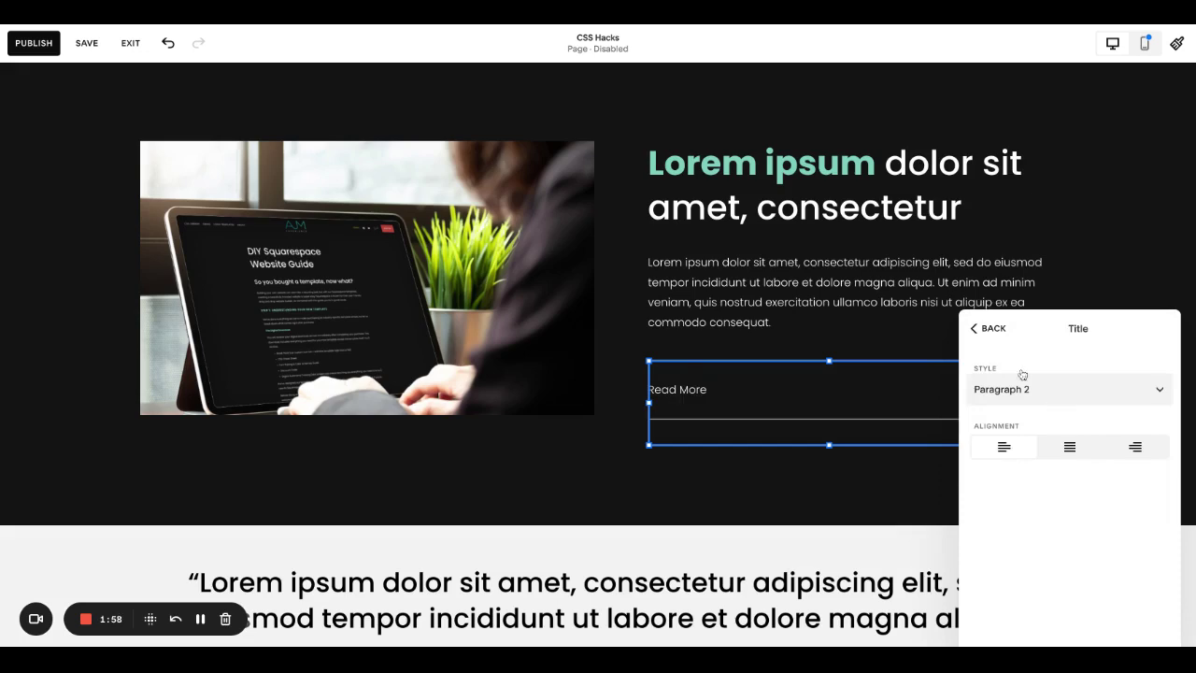
{"action": "left_click", "coordinate": [985, 329]}
Keep the Description at Paragraph 2 after trying Paragraph 3, with Width L and Padding S
{"action": "left_click", "coordinate": [1098, 422]}
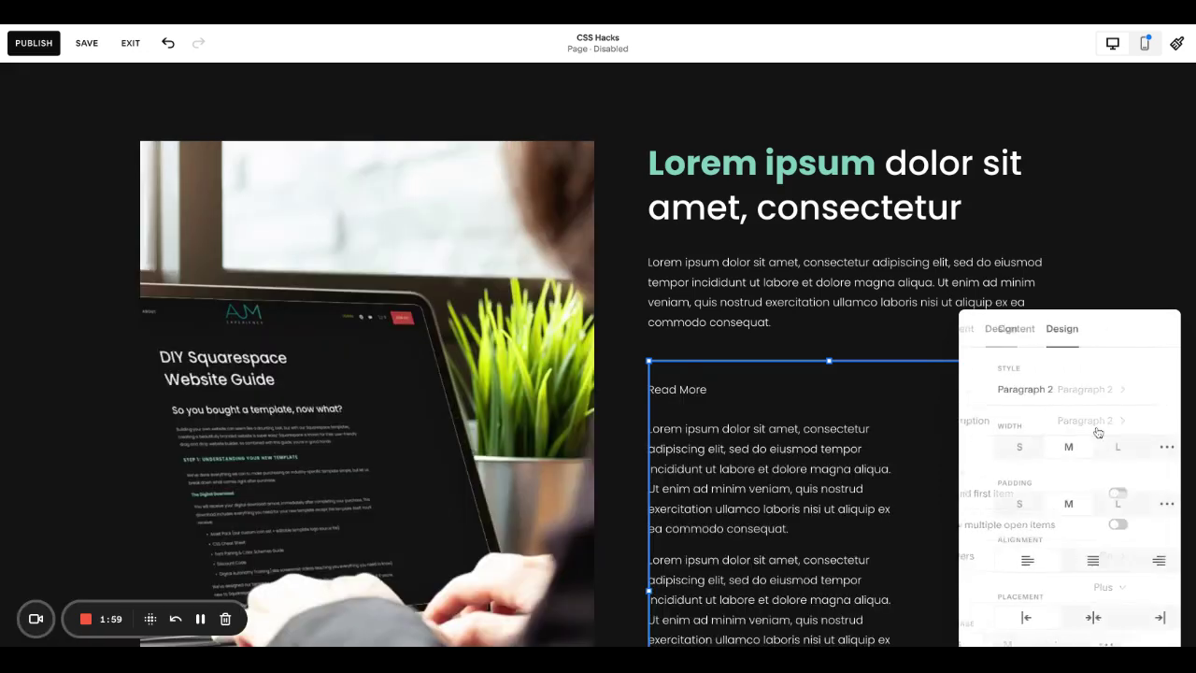
{"action": "scroll", "coordinate": [832, 392], "scroll_direction": "down", "scroll_amount": 1}
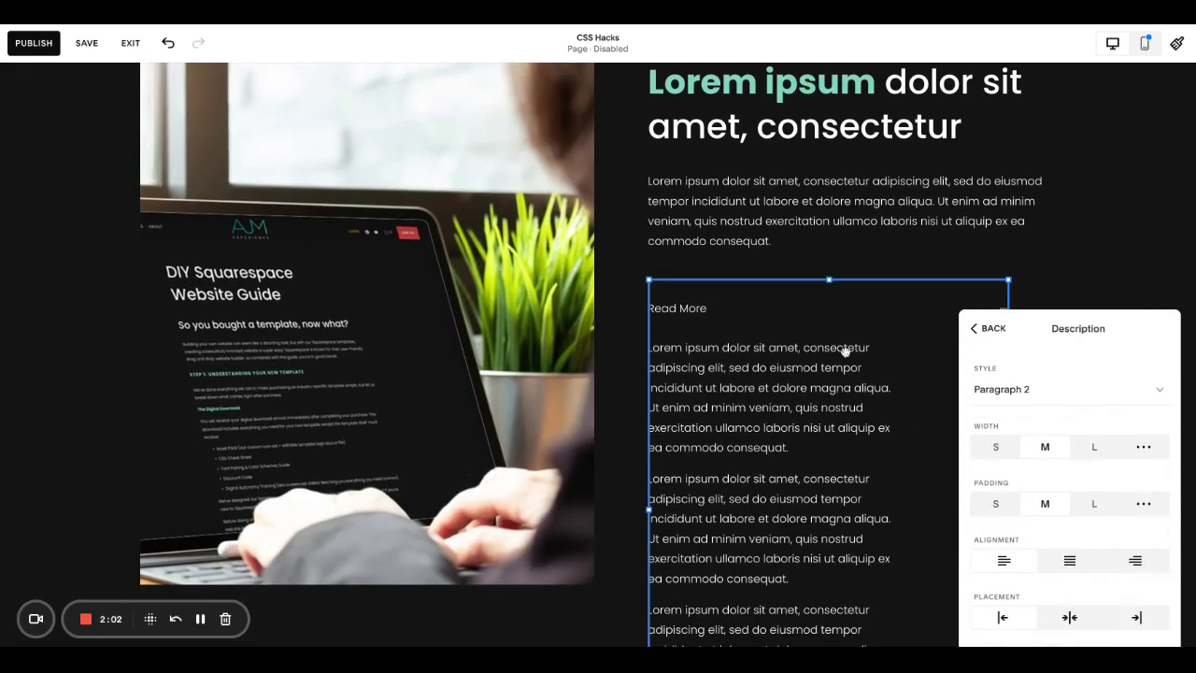
{"action": "scroll", "coordinate": [844, 350], "scroll_direction": "down", "scroll_amount": 1}
{"action": "left_click", "coordinate": [1074, 393]}
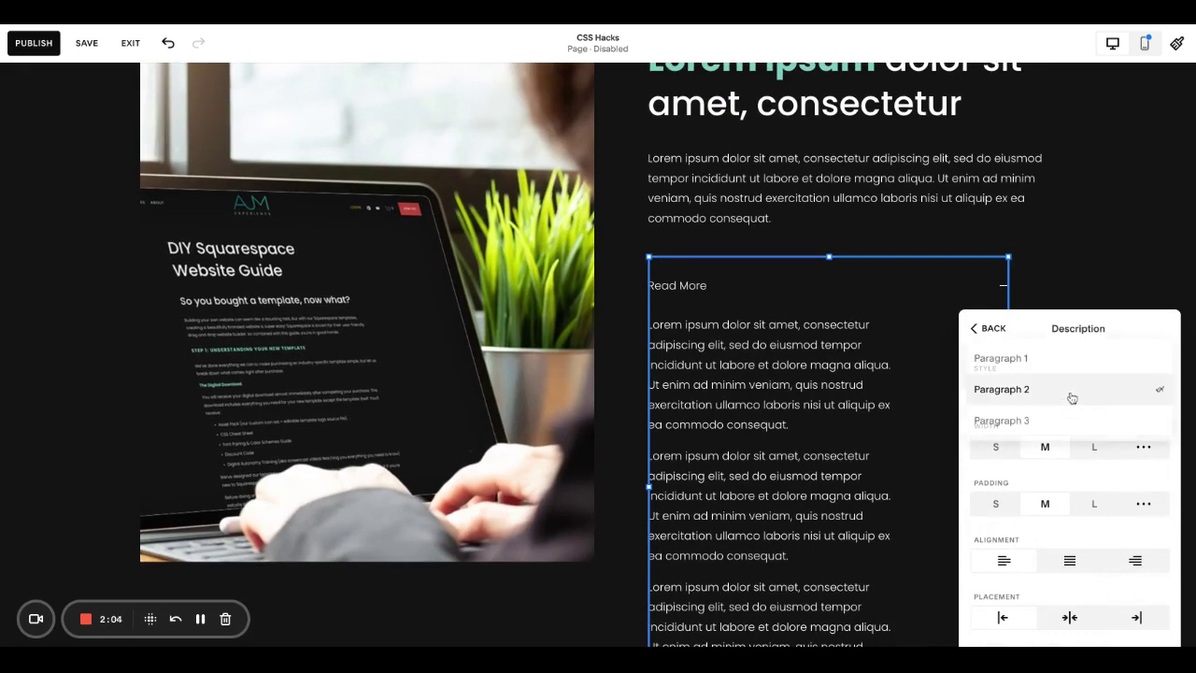
{"action": "left_click", "coordinate": [1062, 419]}
{"action": "left_click", "coordinate": [1058, 402]}
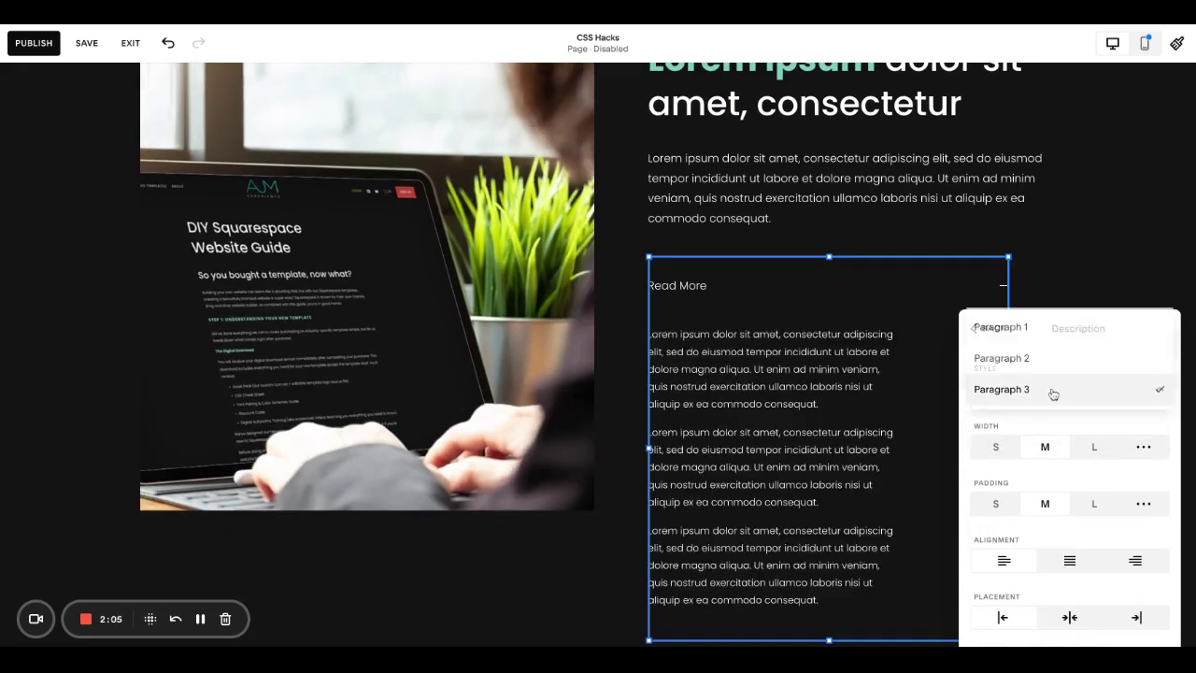
{"action": "left_click", "coordinate": [1048, 360]}
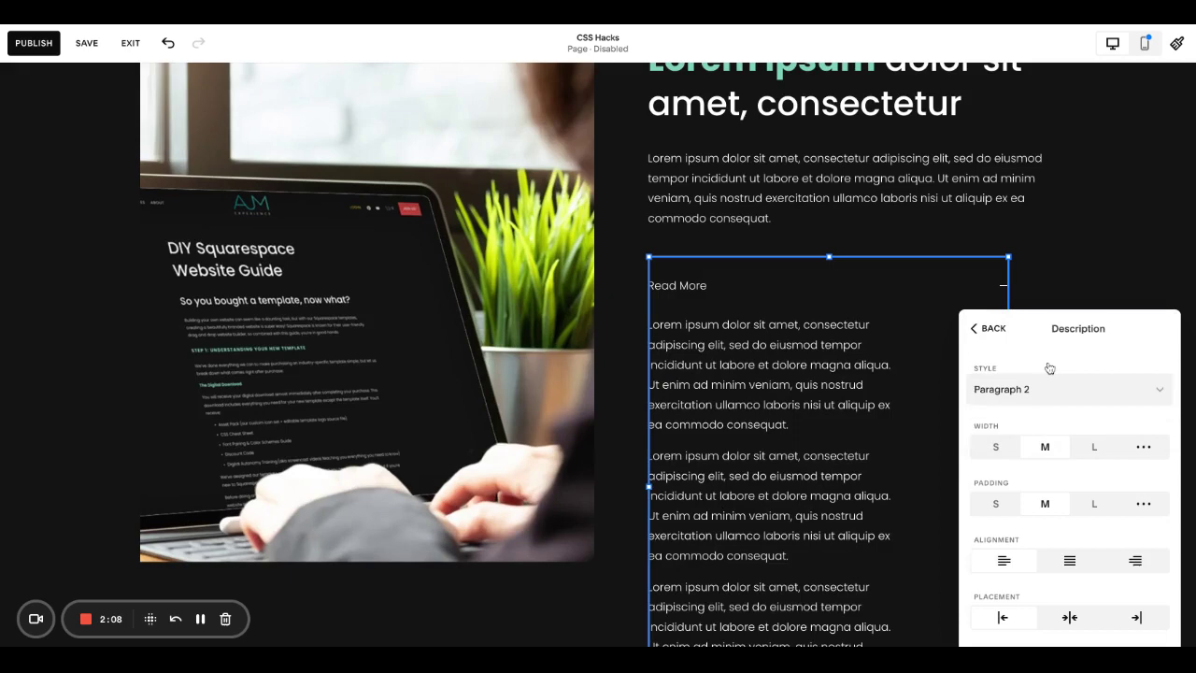
{"action": "left_click", "coordinate": [1091, 446]}
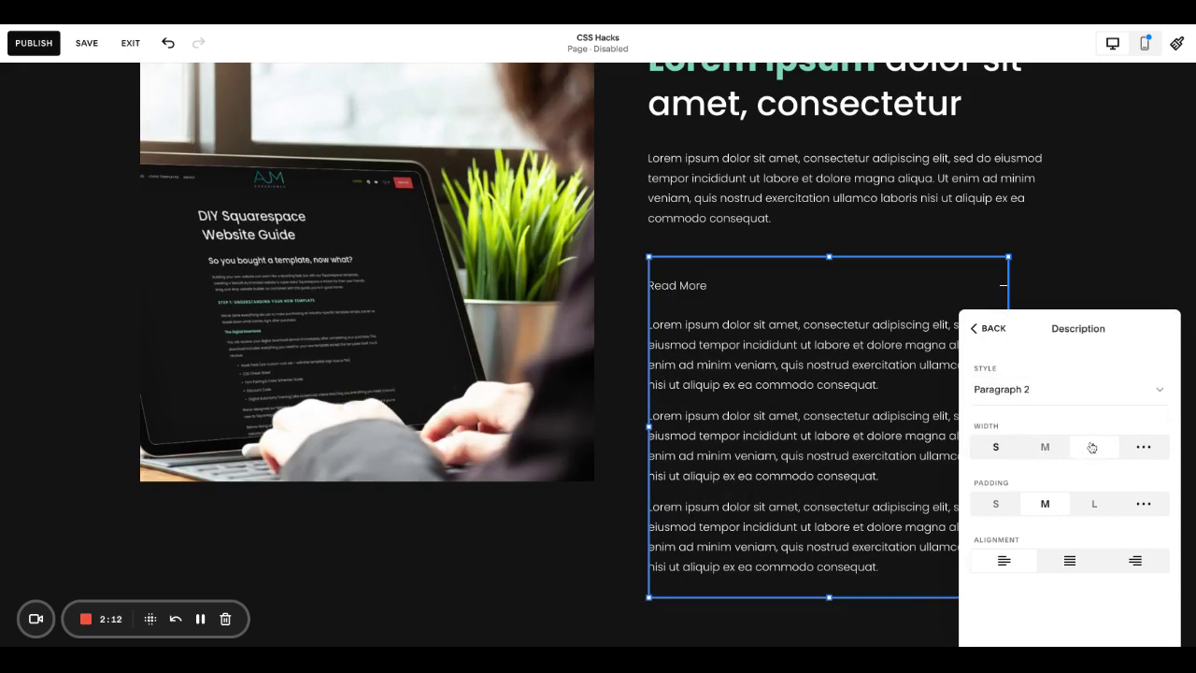
{"action": "left_click", "coordinate": [1044, 446]}
{"action": "left_click", "coordinate": [1094, 449]}
{"action": "left_click", "coordinate": [996, 506]}
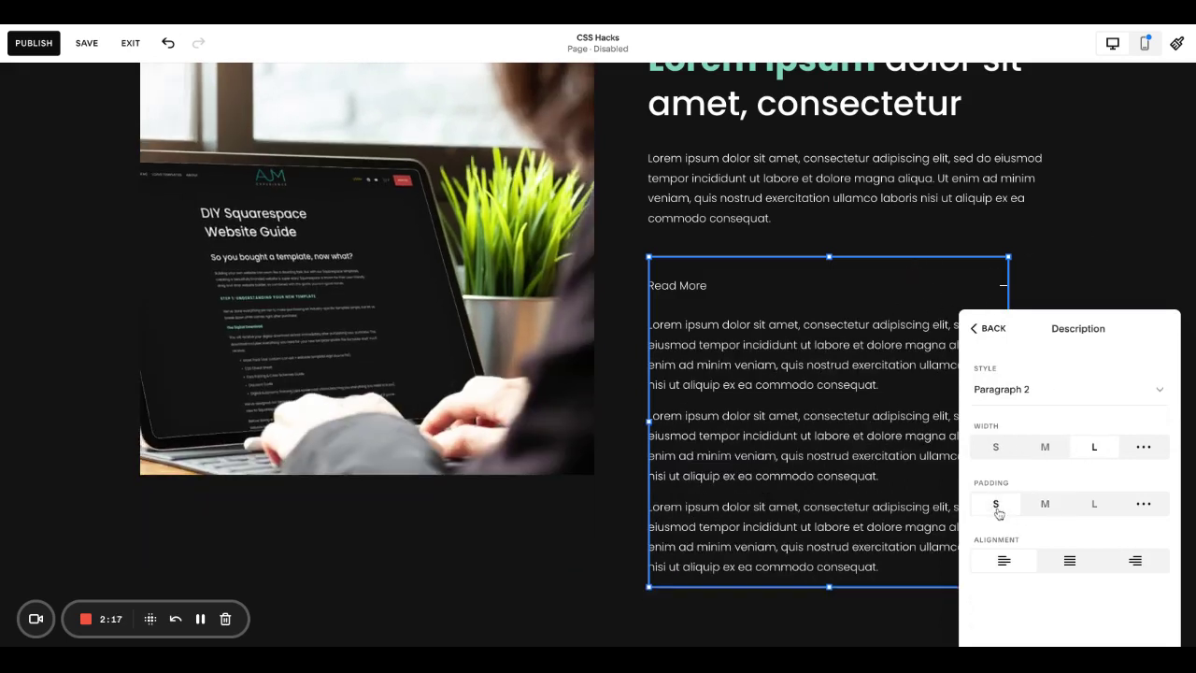
Turn off the divider lines between accordion items
{"action": "left_click", "coordinate": [988, 330]}
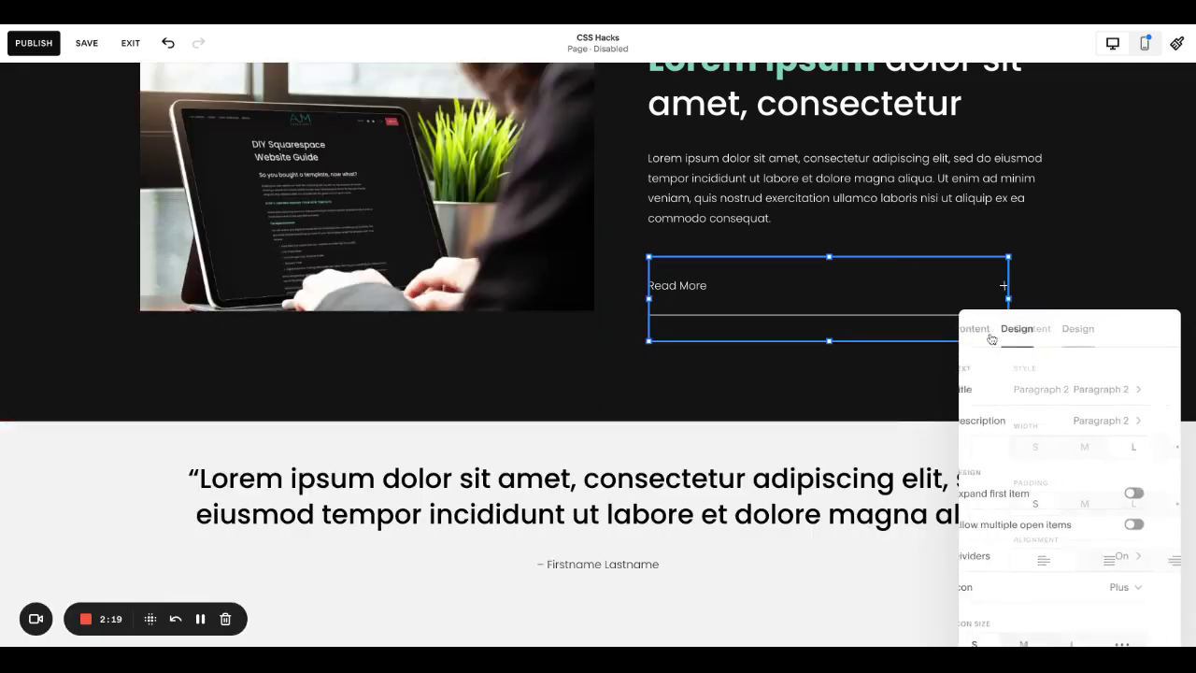
{"action": "scroll", "coordinate": [1087, 442], "scroll_direction": "down", "scroll_amount": 4}
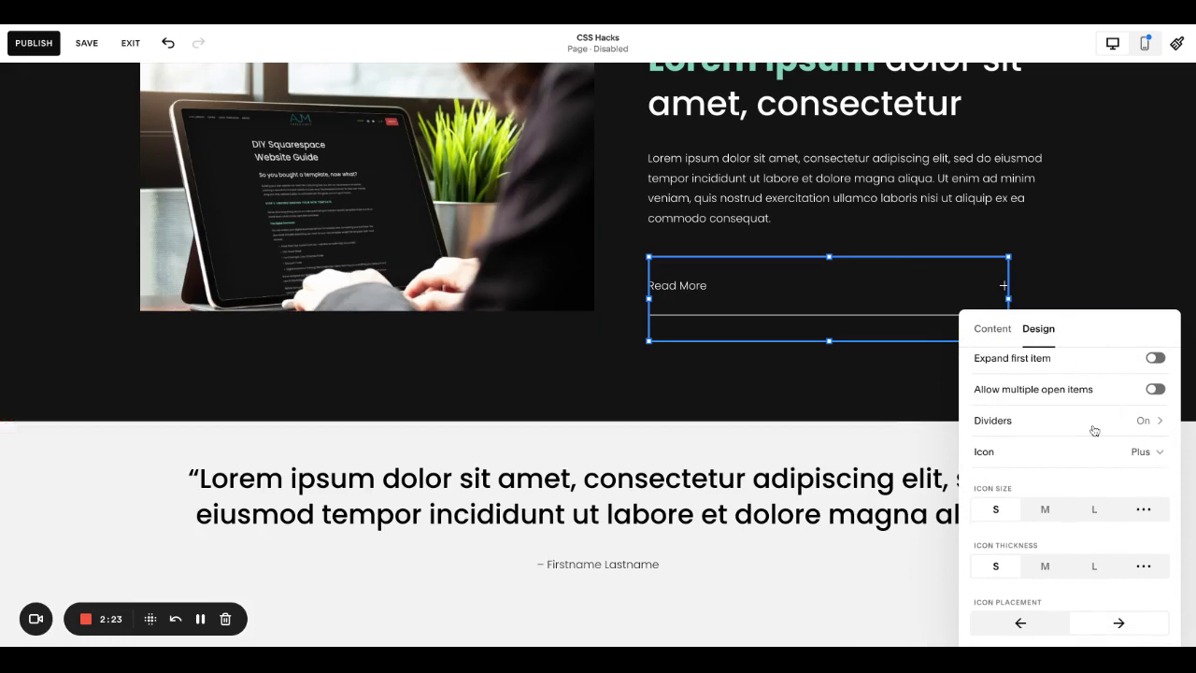
{"action": "left_click", "coordinate": [1094, 430]}
{"action": "left_click", "coordinate": [1098, 374]}
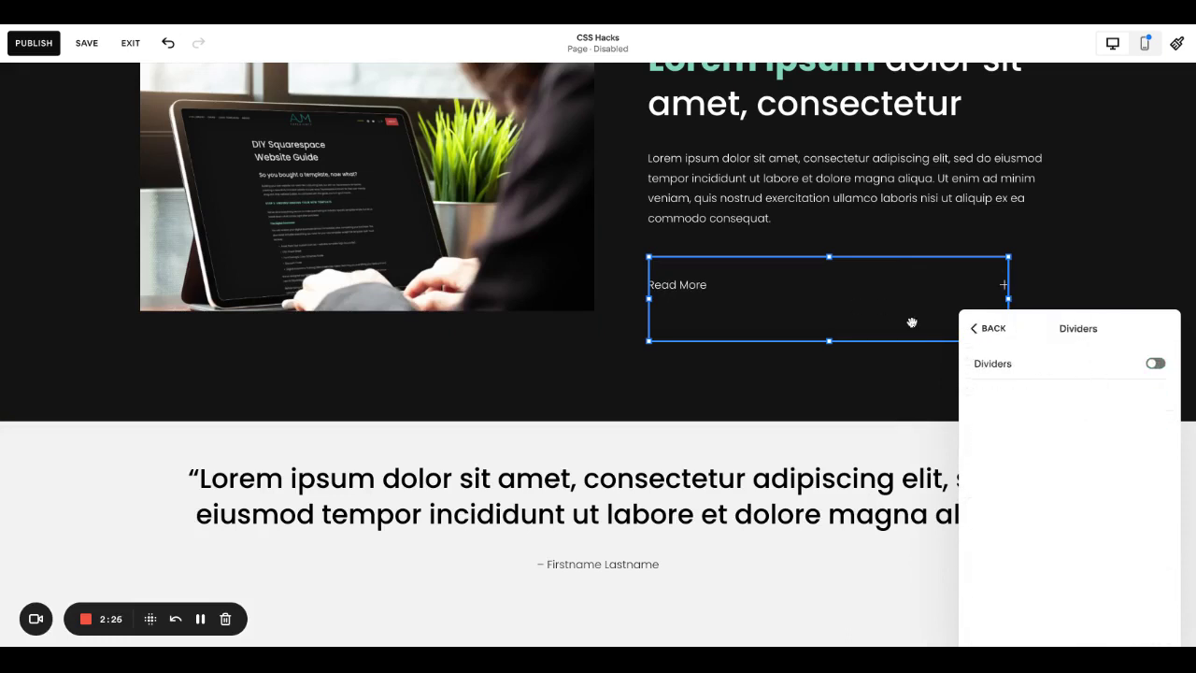
{"action": "left_click", "coordinate": [988, 328]}
Keep the plus icon, place it left of Read More, and set Row Padding to S
{"action": "scroll", "coordinate": [1065, 430], "scroll_direction": "down", "scroll_amount": 4}
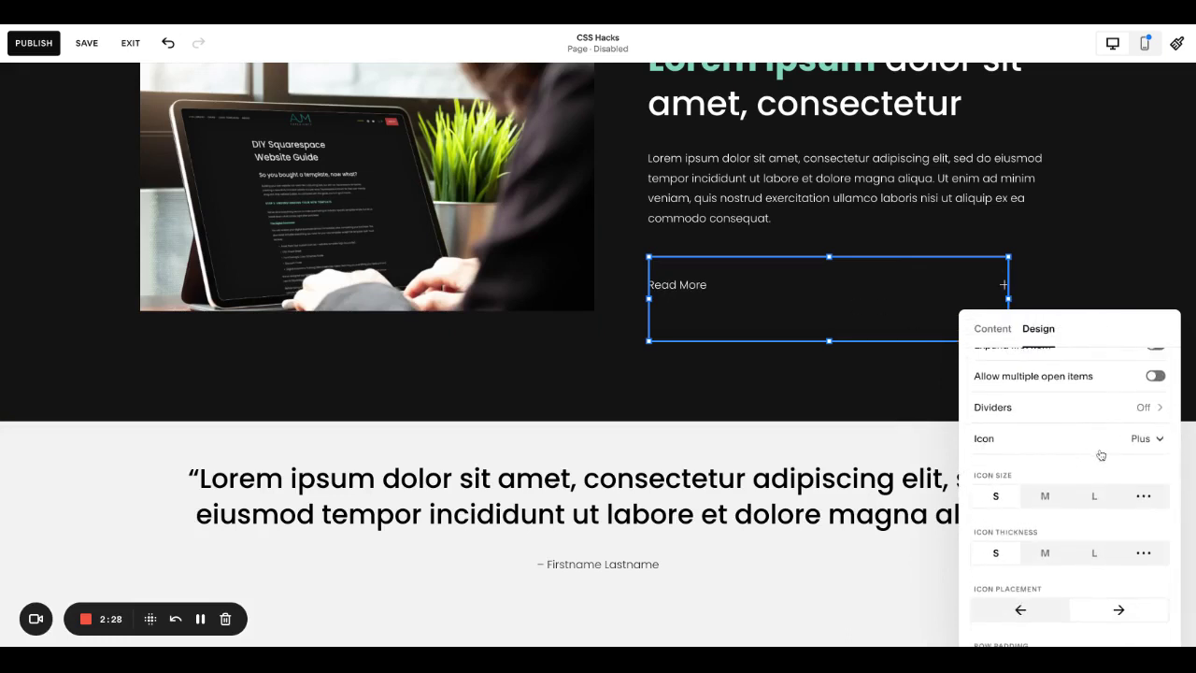
{"action": "left_click", "coordinate": [1098, 443]}
{"action": "left_click", "coordinate": [1016, 441]}
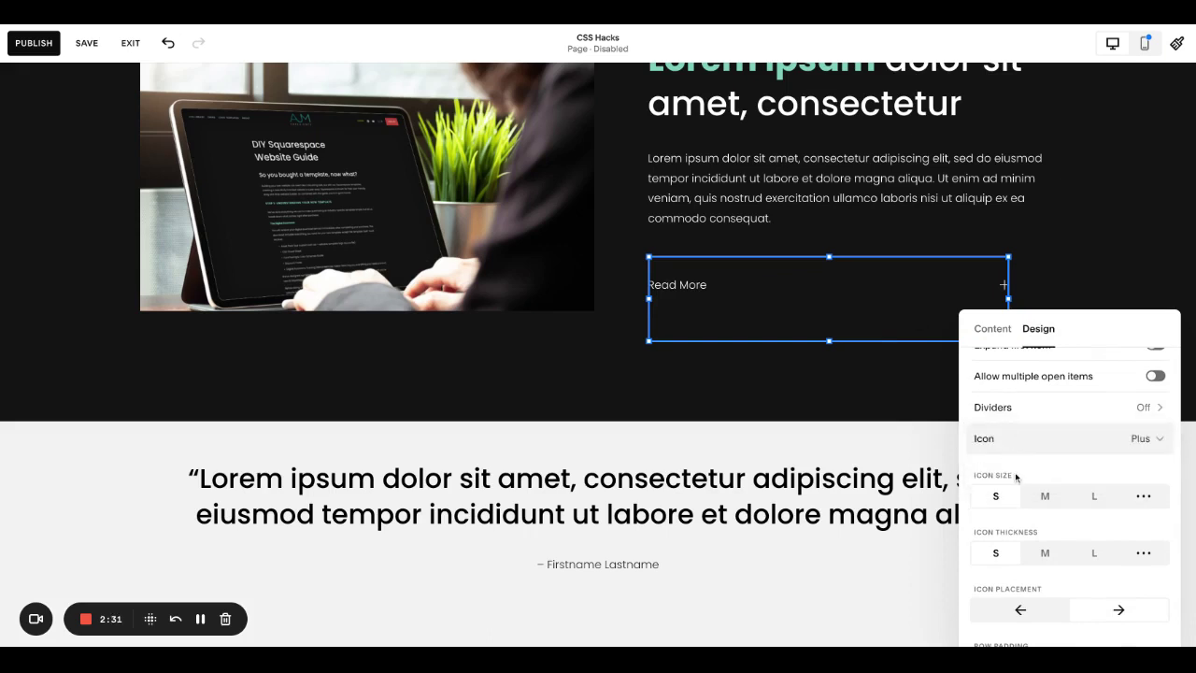
{"action": "scroll", "coordinate": [1017, 472], "scroll_direction": "down", "scroll_amount": 2}
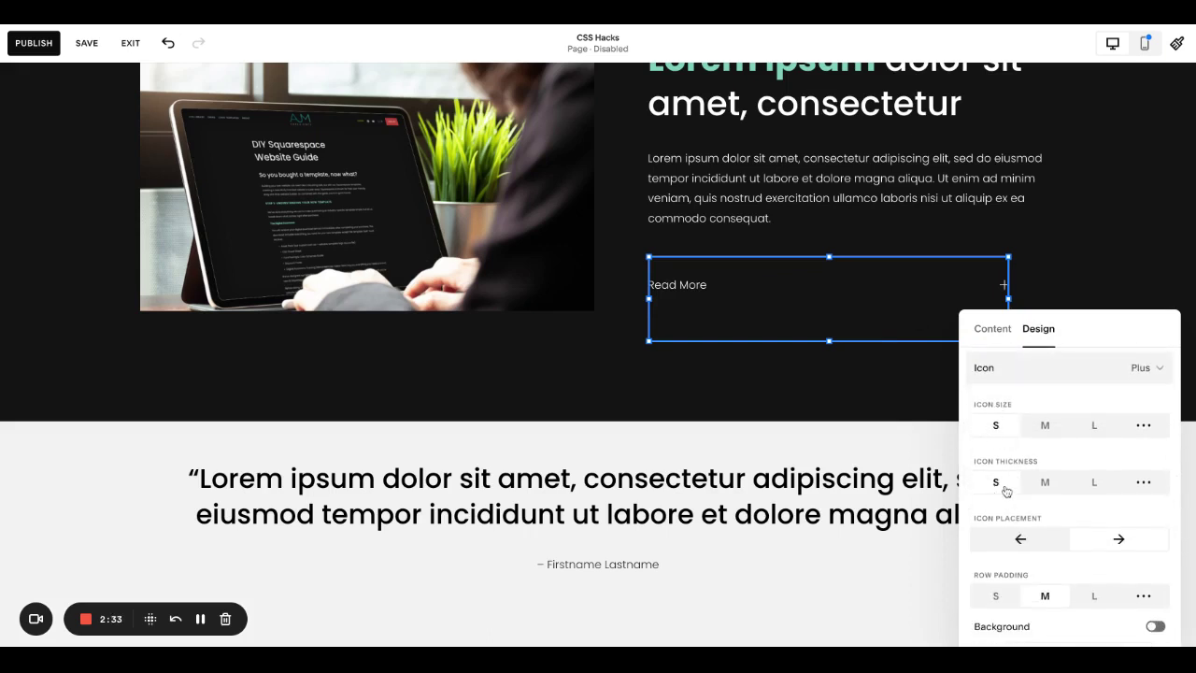
{"action": "left_click", "coordinate": [1011, 539]}
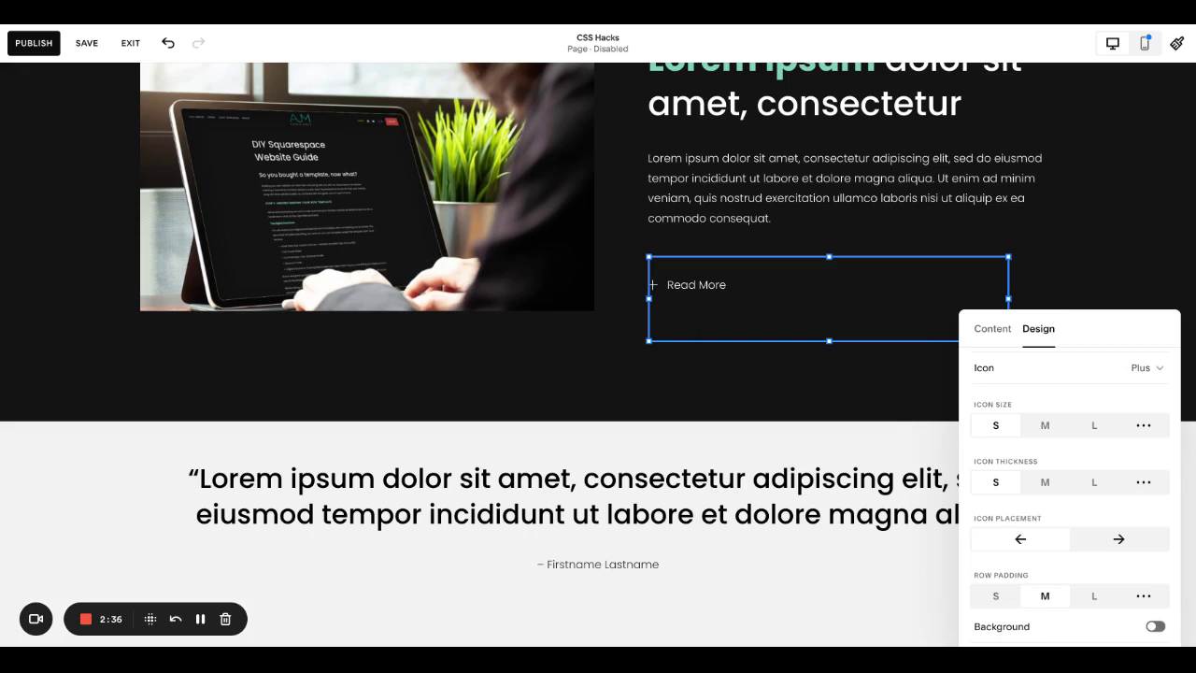
{"action": "left_click", "coordinate": [995, 598]}
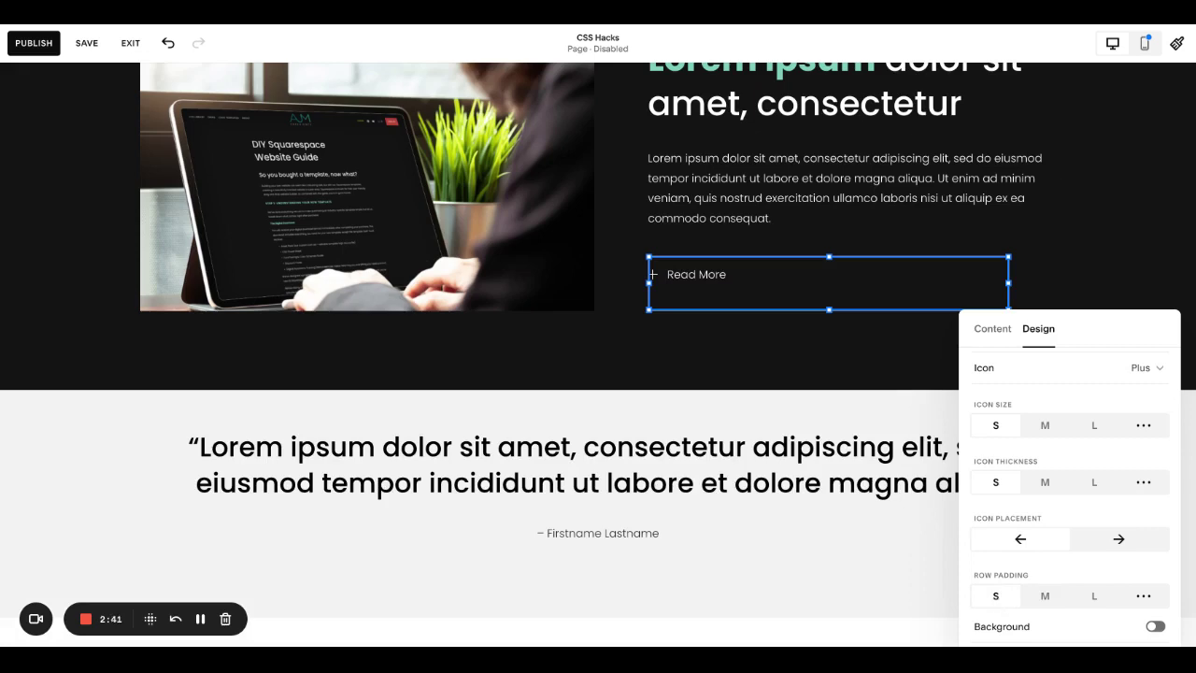
Save the page and exit to the full-screen site preview
{"action": "left_click", "coordinate": [1106, 271]}
{"action": "scroll", "coordinate": [1108, 266], "scroll_direction": "up", "scroll_amount": 3}
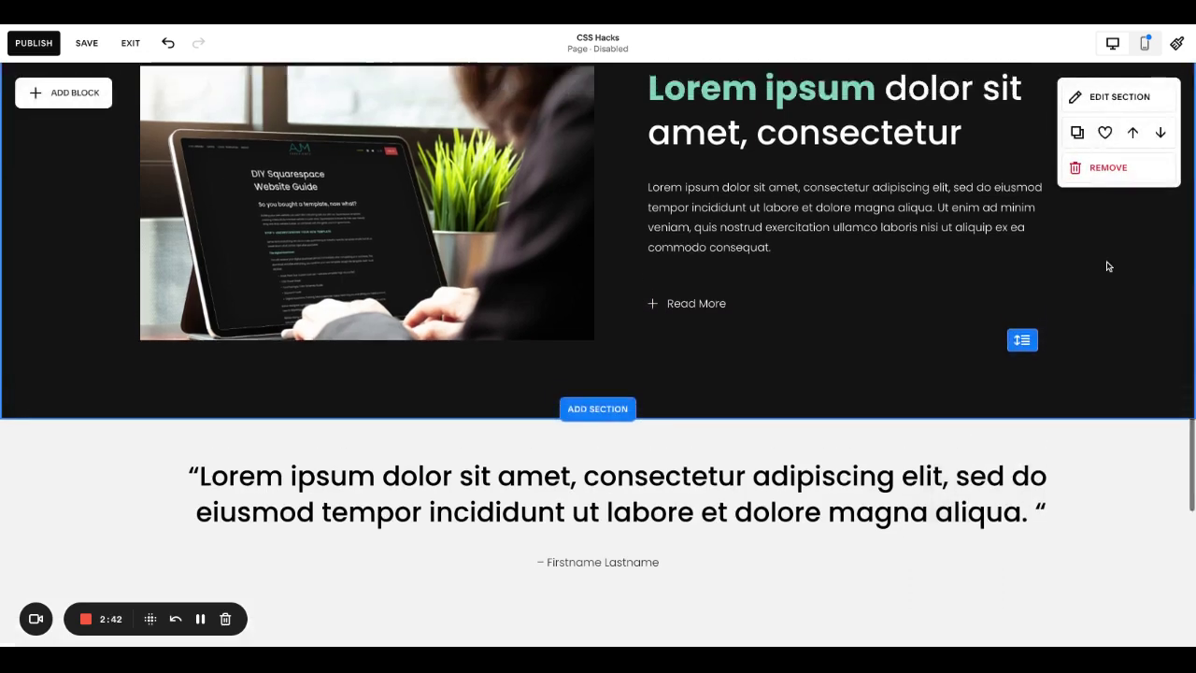
{"action": "left_click", "coordinate": [87, 43]}
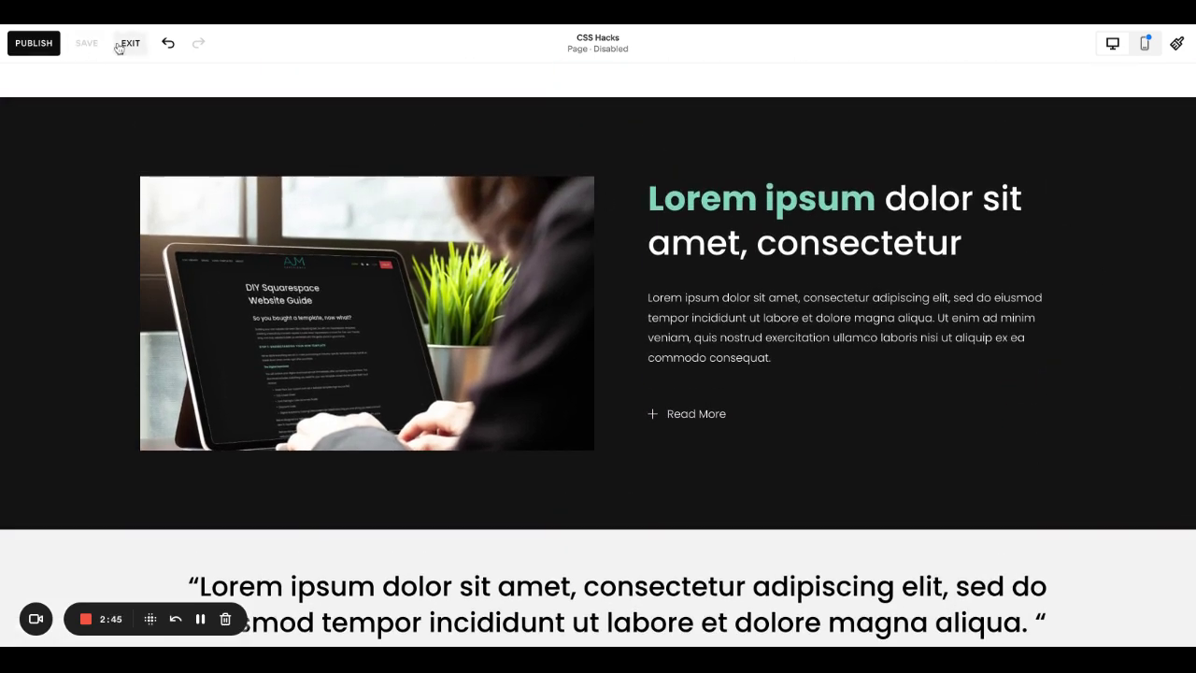
{"action": "left_click", "coordinate": [130, 43]}
{"action": "left_click", "coordinate": [1166, 54]}
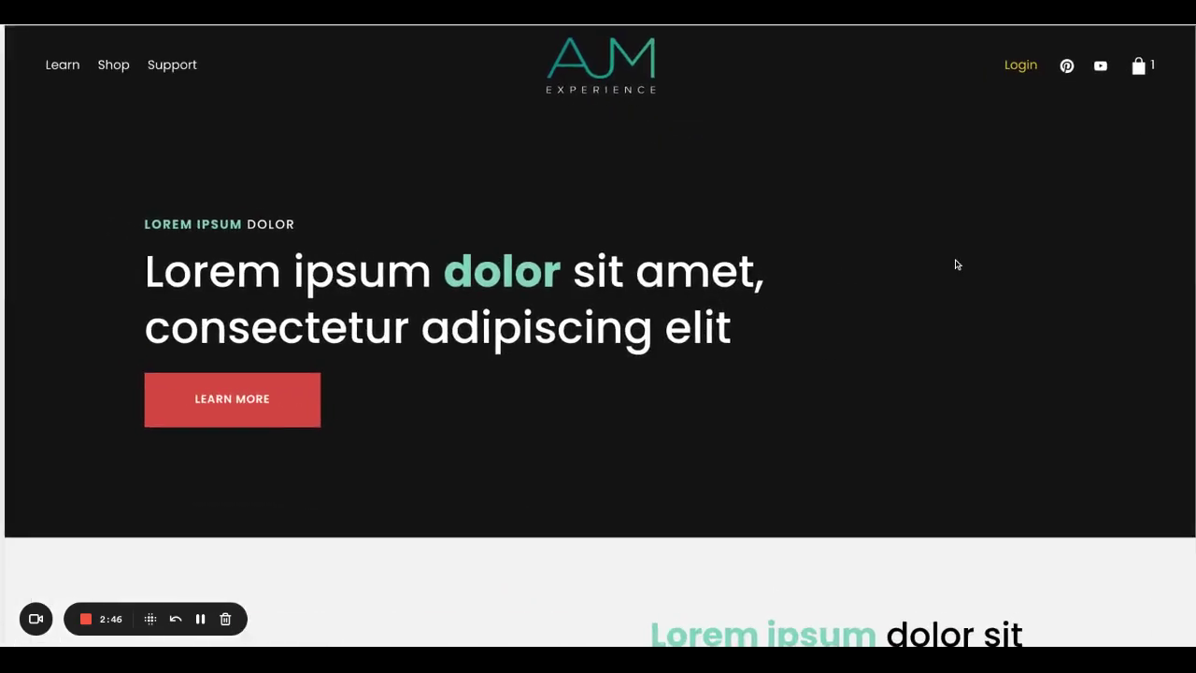
Expand and collapse Read More in the preview to check the extra paragraphs, then resume editing
{"action": "scroll", "coordinate": [956, 262], "scroll_direction": "down", "scroll_amount": 15}
{"action": "scroll", "coordinate": [955, 264], "scroll_direction": "down", "scroll_amount": 5}
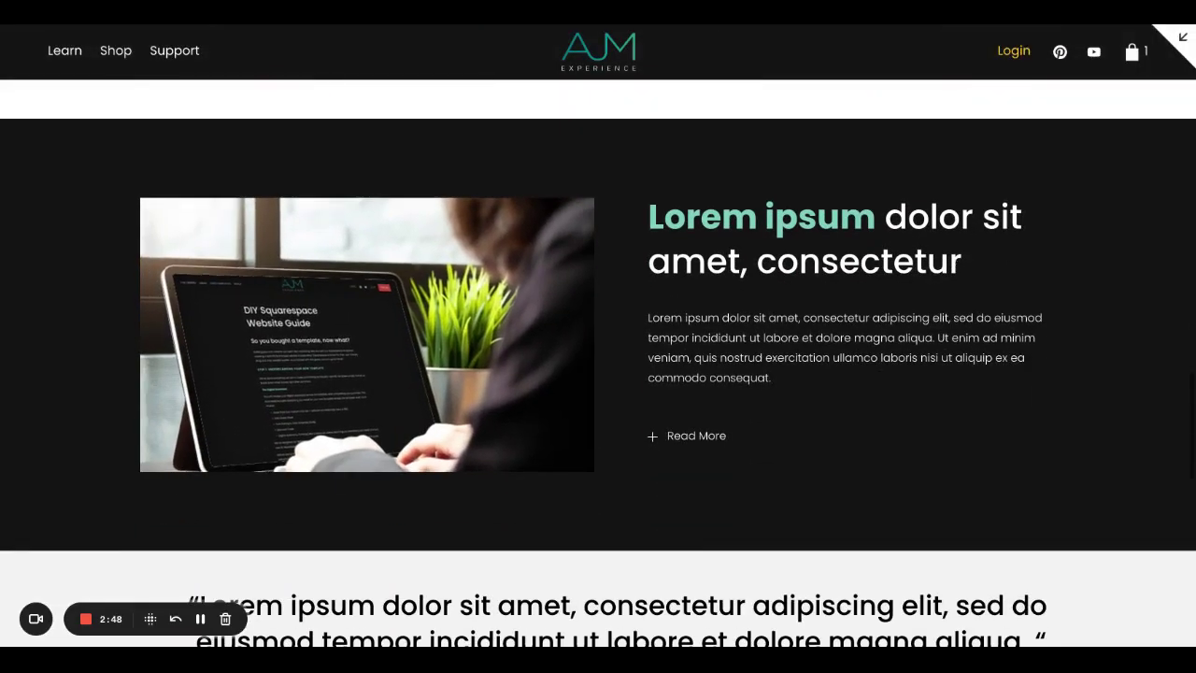
{"action": "scroll", "coordinate": [955, 267], "scroll_direction": "up", "scroll_amount": 1}
{"action": "scroll", "coordinate": [900, 390], "scroll_direction": "down", "scroll_amount": 1}
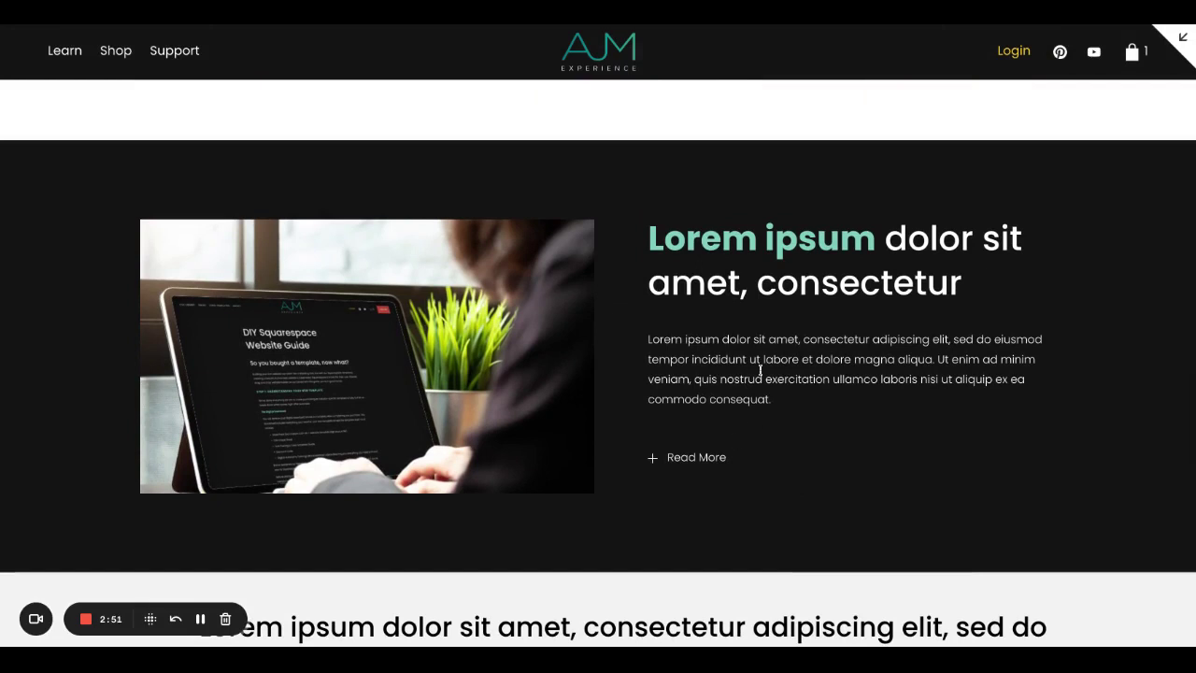
{"action": "left_click", "coordinate": [697, 458]}
{"action": "left_click", "coordinate": [696, 458]}
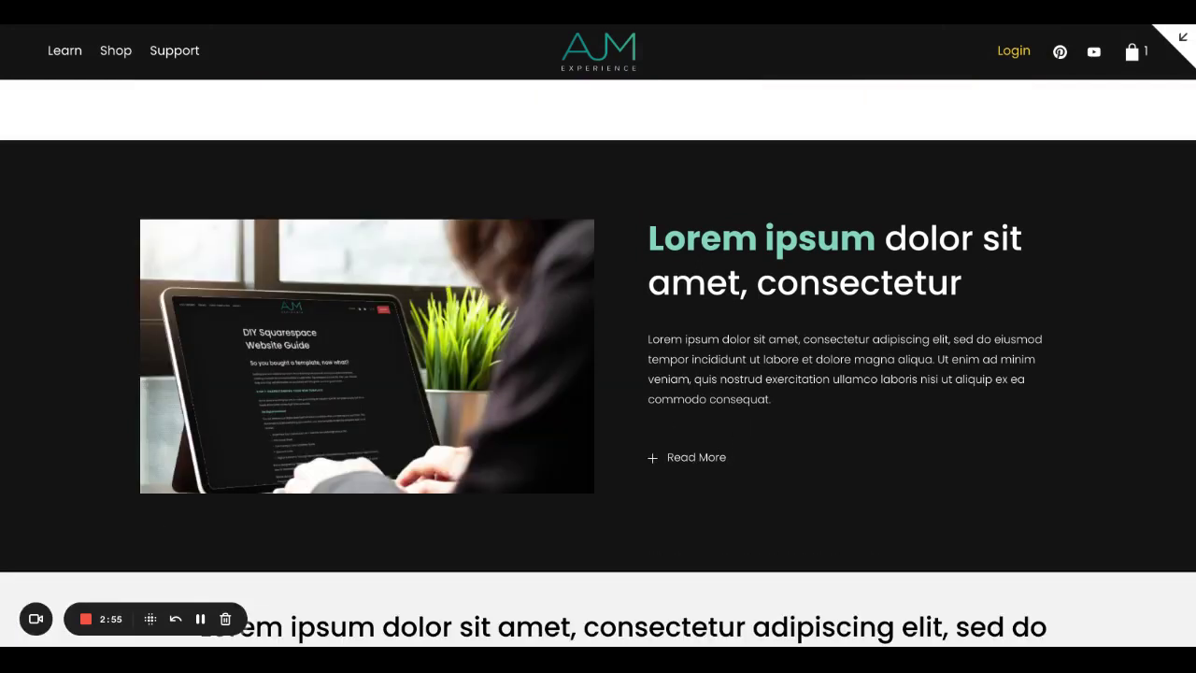
{"action": "scroll", "coordinate": [676, 416], "scroll_direction": "down", "scroll_amount": 1}
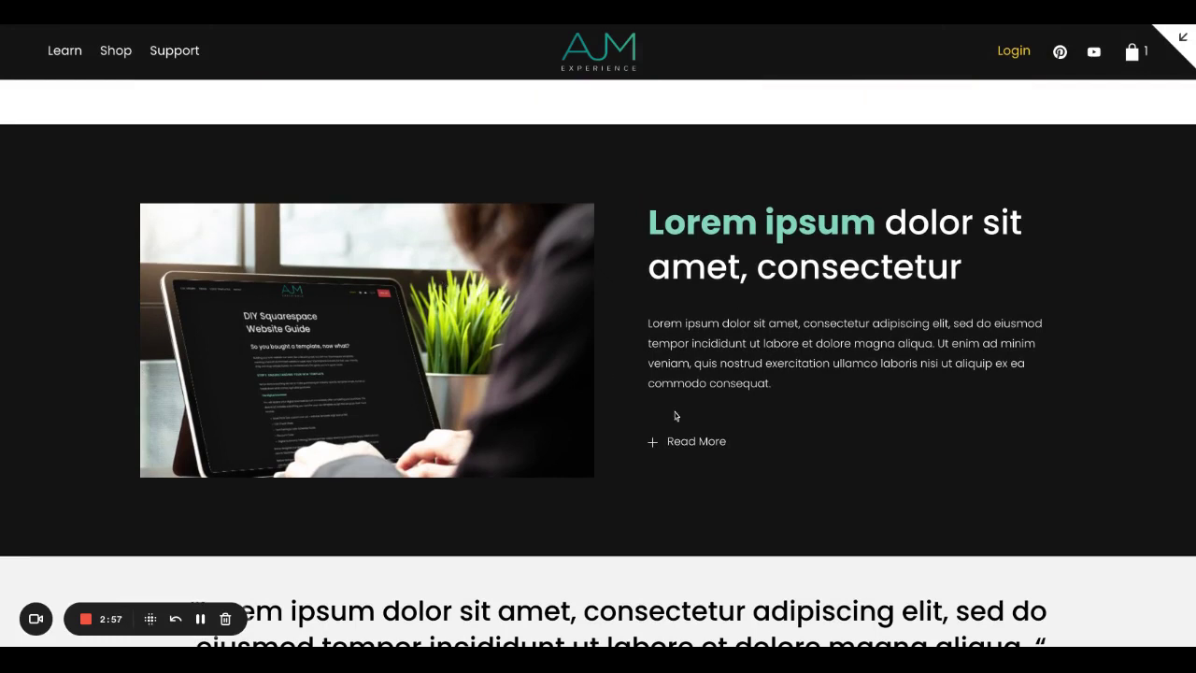
{"action": "scroll", "coordinate": [675, 416], "scroll_direction": "down", "scroll_amount": 2}
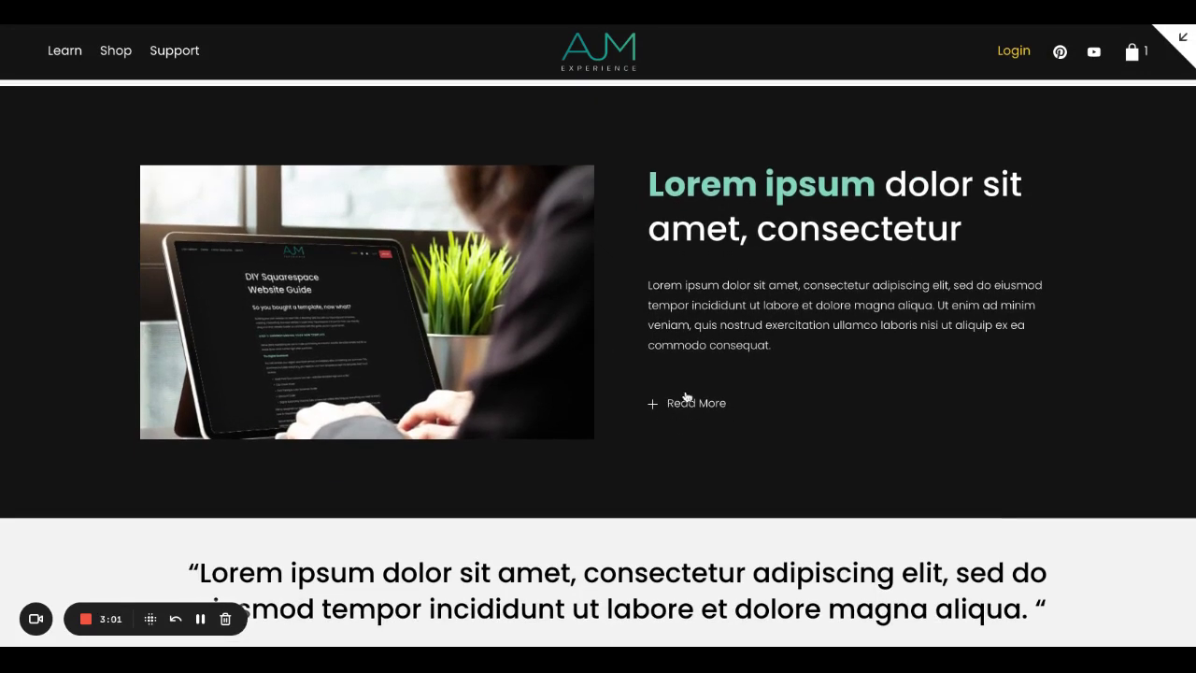
{"action": "left_click", "coordinate": [681, 402]}
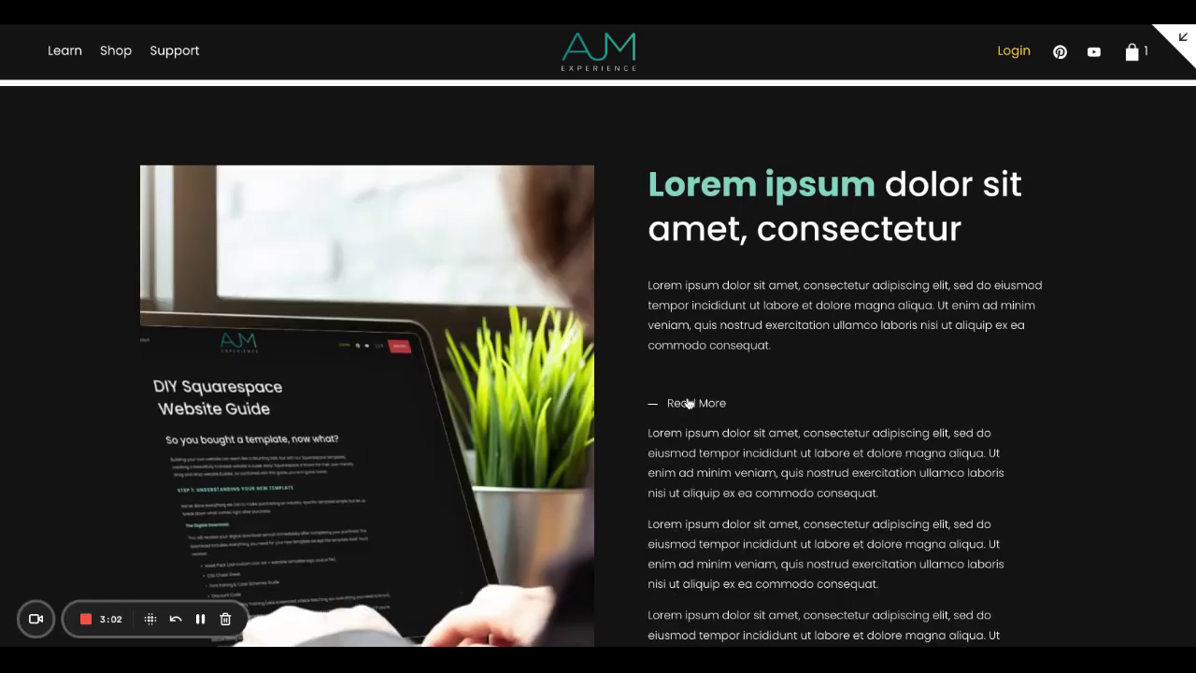
{"action": "left_click", "coordinate": [691, 402]}
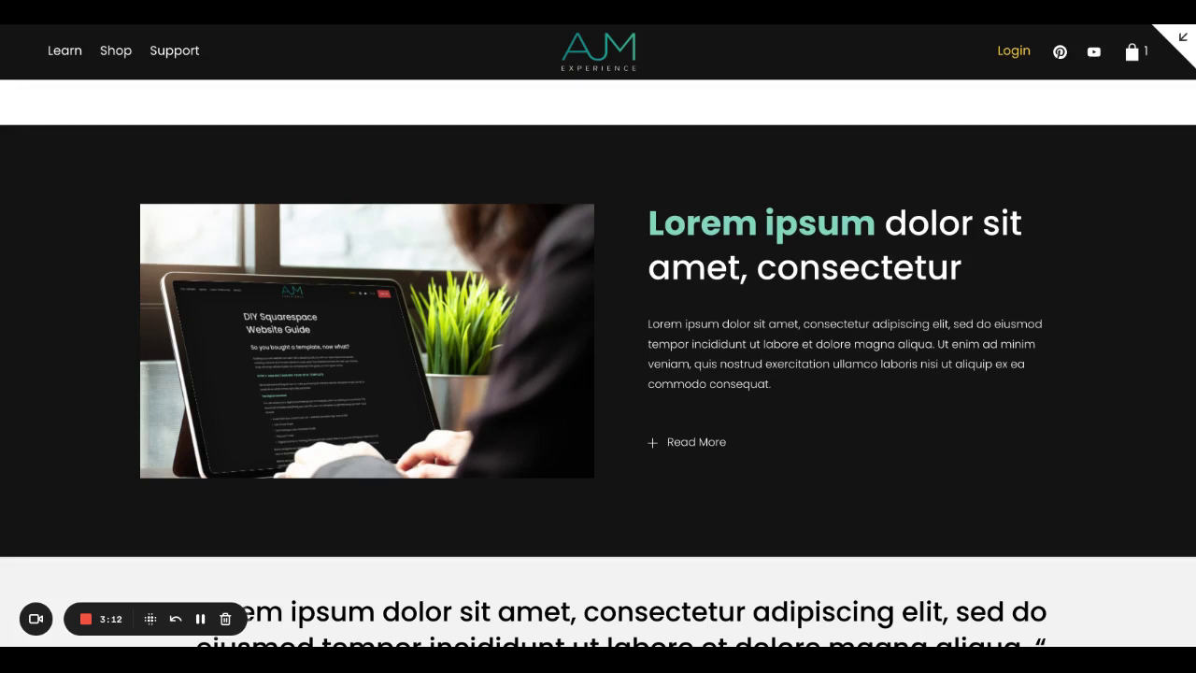
{"action": "left_click", "coordinate": [1182, 38]}
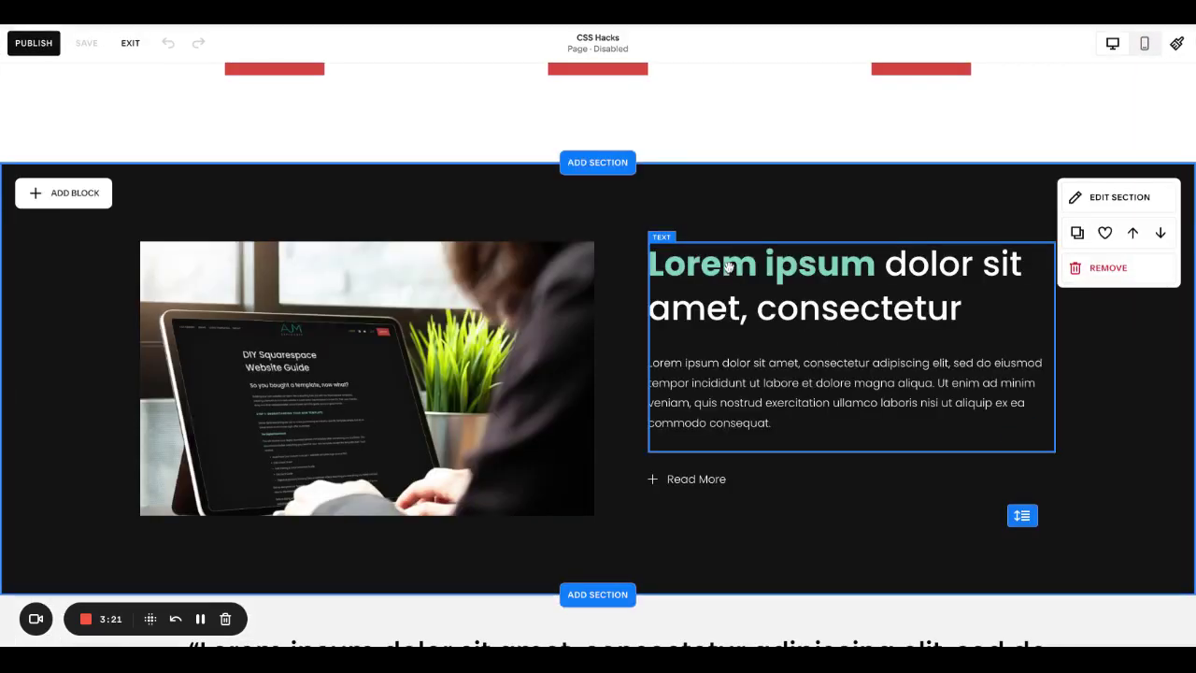
Move and shorten the Read More block so it sits under the paragraph
{"action": "left_click", "coordinate": [726, 264]}
{"action": "left_click", "coordinate": [739, 475]}
{"action": "left_click_drag", "start_coordinate": [830, 464], "coordinate": [832, 457]}
{"action": "left_click_drag", "start_coordinate": [828, 515], "coordinate": [818, 511]}
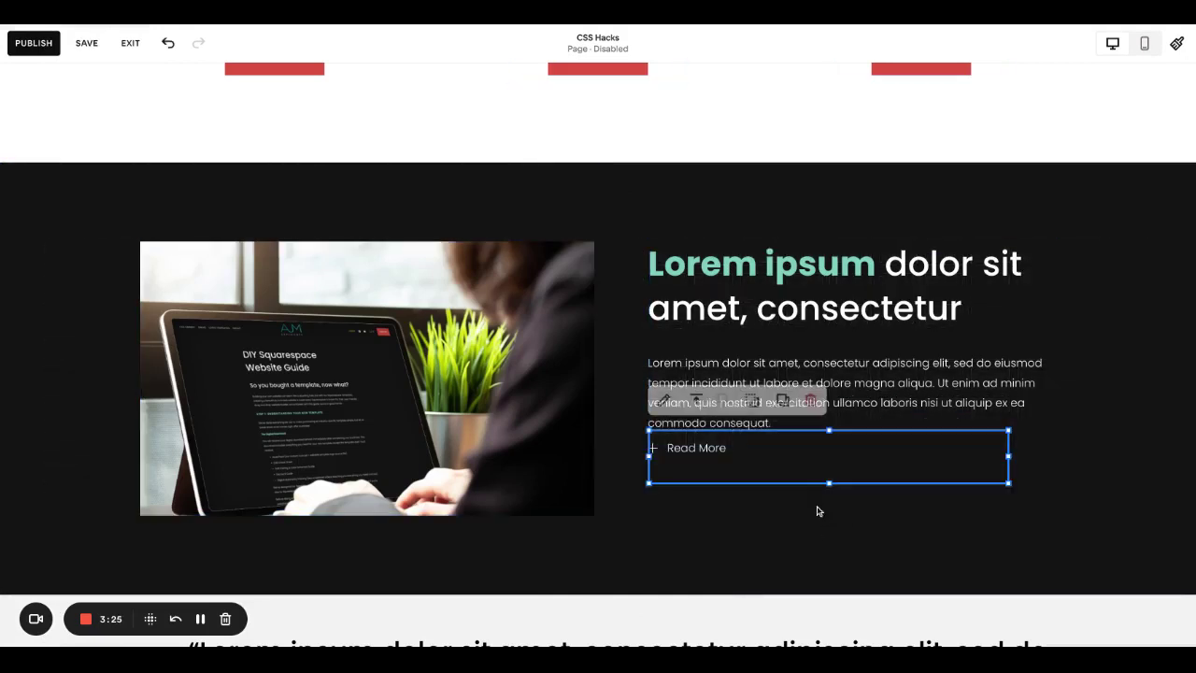
{"action": "left_click", "coordinate": [813, 534]}
{"action": "left_click", "coordinate": [696, 464]}
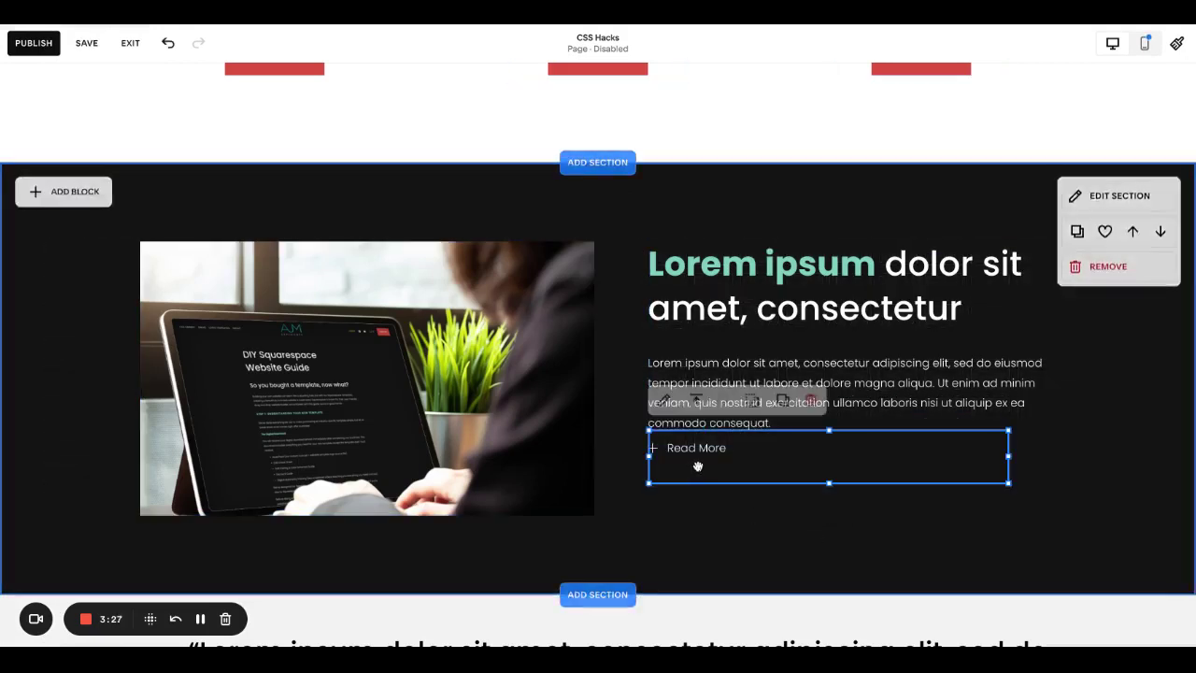
{"action": "left_click_drag", "start_coordinate": [747, 446], "coordinate": [753, 382]}
Vertically centre the heading and paragraph text, then readjust the Read More block's height
{"action": "left_click", "coordinate": [752, 382]}
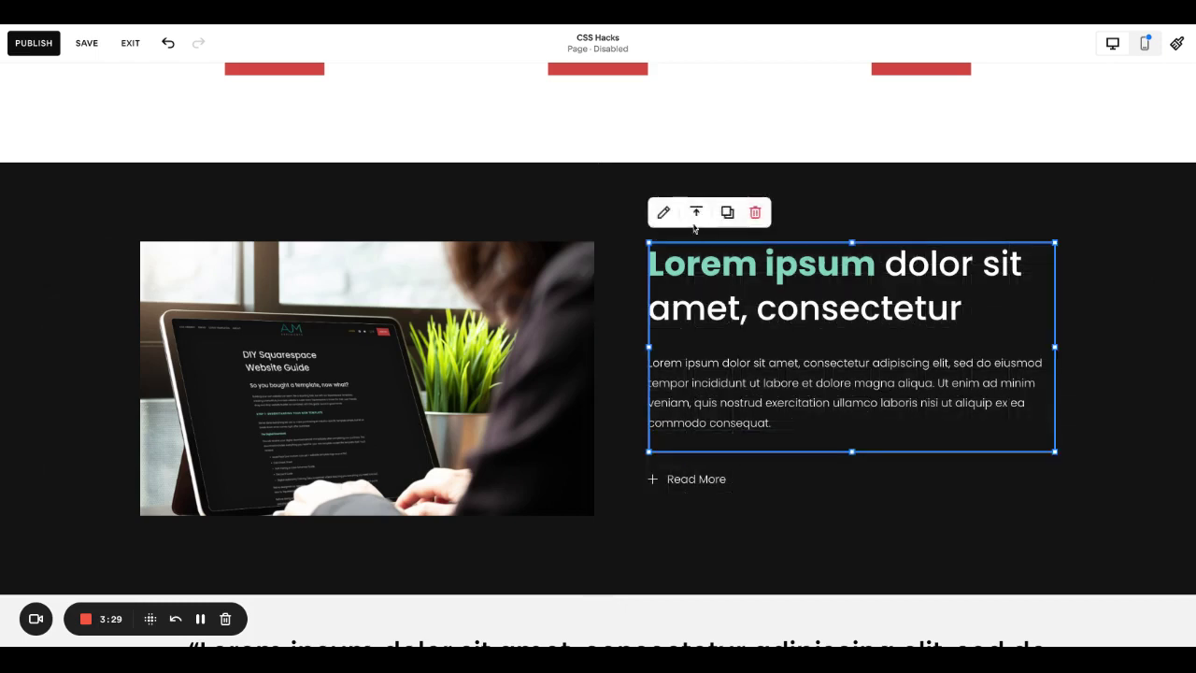
{"action": "left_click", "coordinate": [696, 212]}
{"action": "left_click", "coordinate": [696, 245]}
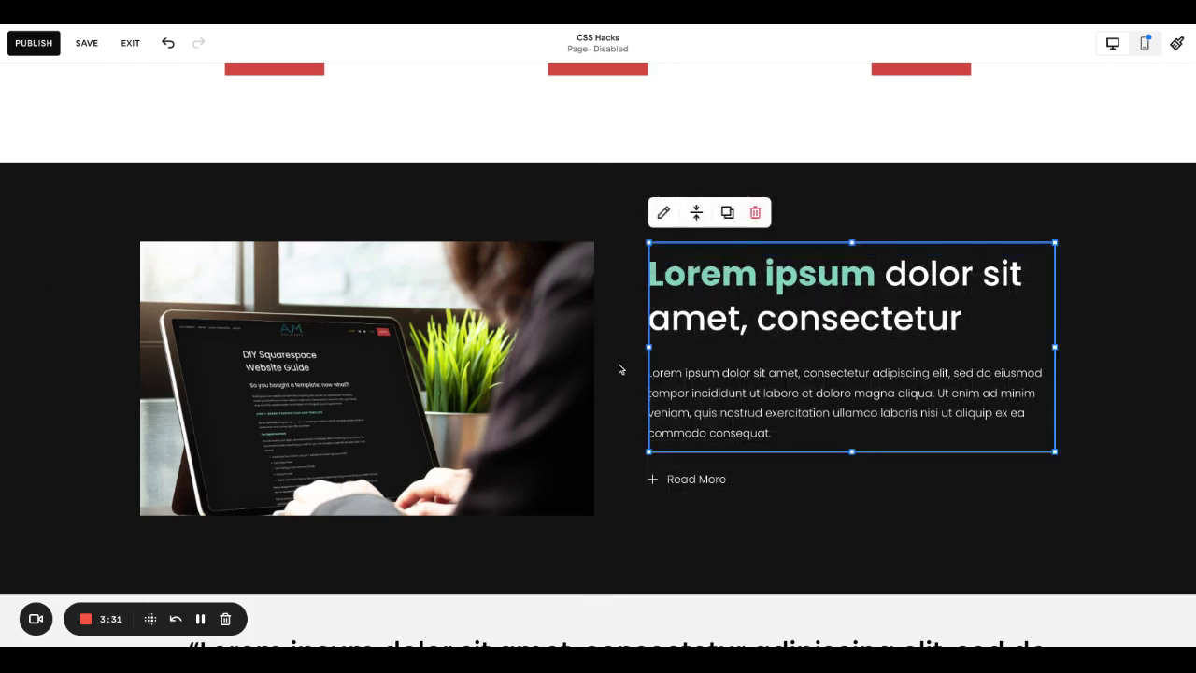
{"action": "left_click", "coordinate": [618, 368]}
{"action": "left_click", "coordinate": [679, 487]}
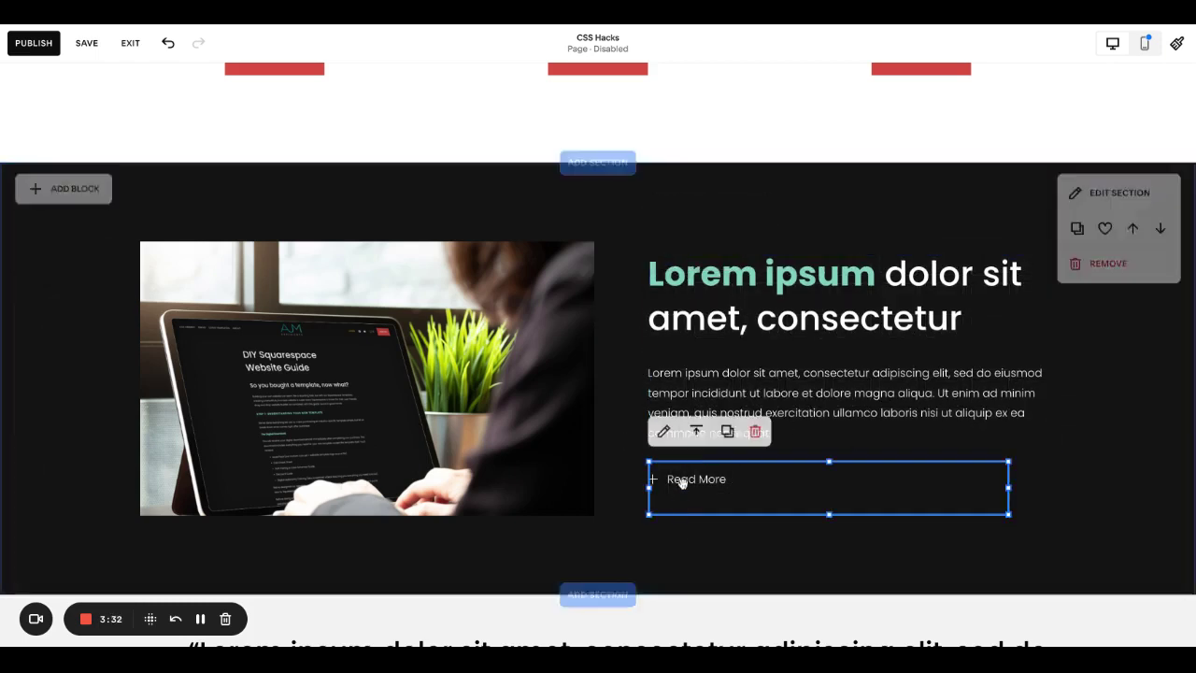
{"action": "left_click_drag", "start_coordinate": [814, 510], "coordinate": [827, 509]}
{"action": "left_click", "coordinate": [822, 557]}
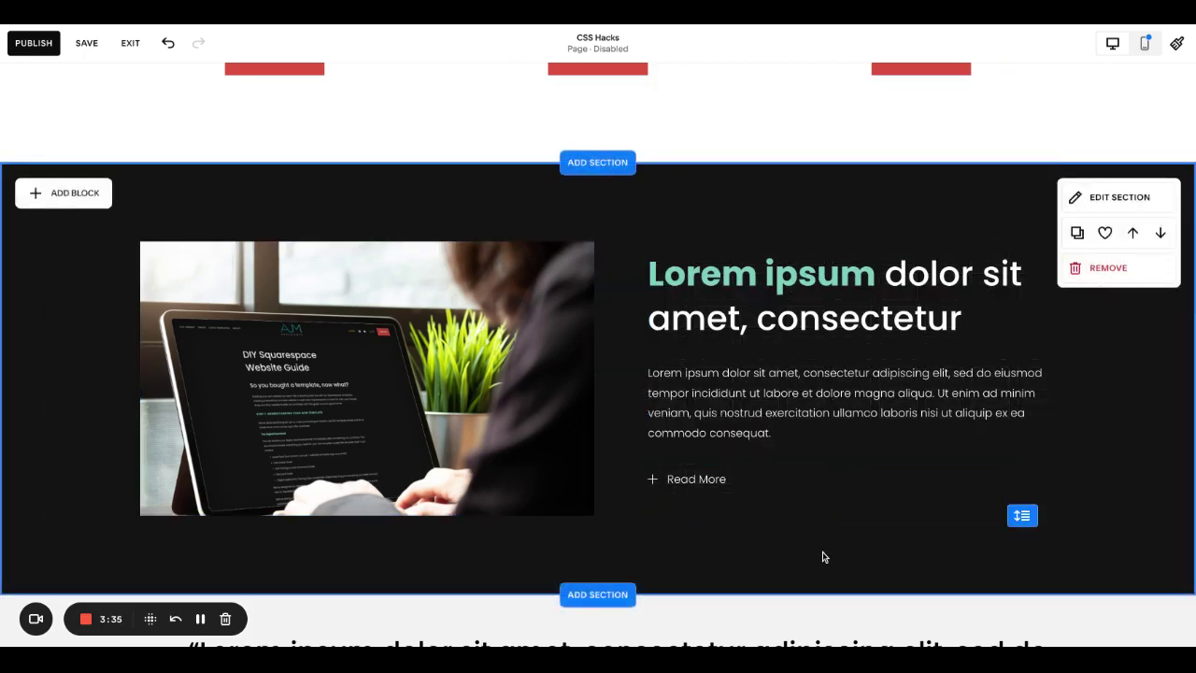
Save the layout changes, exit the editor, and view the site in full-screen preview
{"action": "left_click", "coordinate": [86, 47]}
{"action": "left_click", "coordinate": [127, 44]}
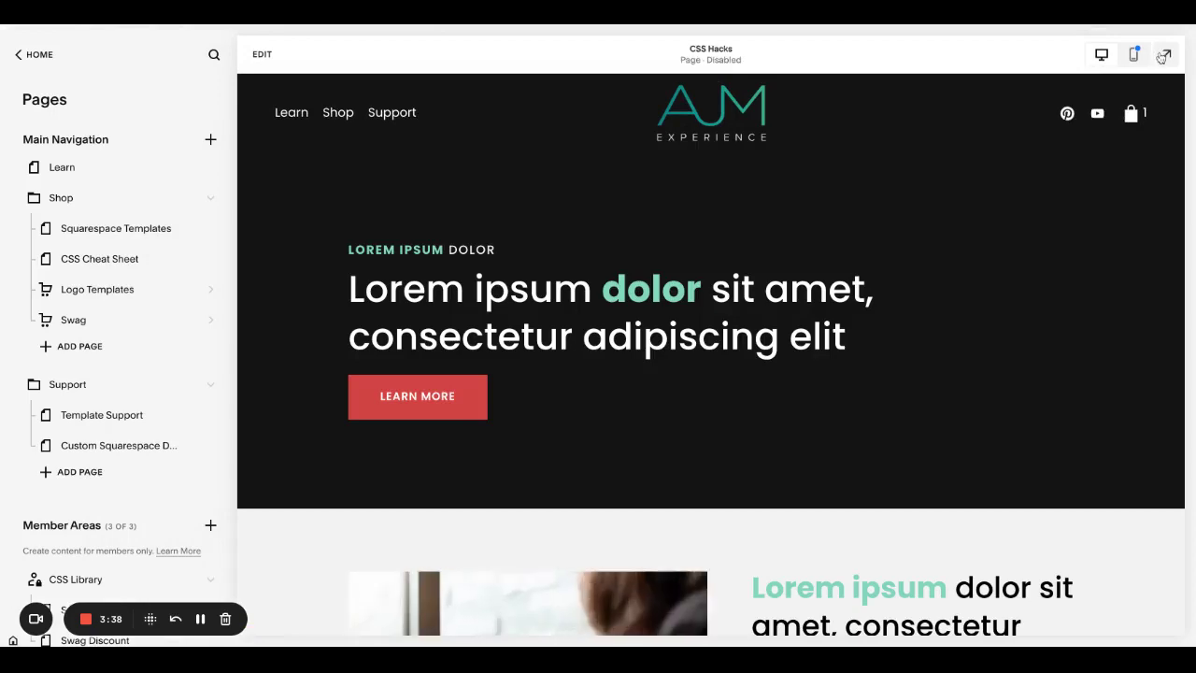
{"action": "left_click", "coordinate": [1163, 51]}
Scroll to the dark section and test that the Read More accordion expands and collapses
{"action": "scroll", "coordinate": [965, 270], "scroll_direction": "down", "scroll_amount": 10}
{"action": "scroll", "coordinate": [968, 269], "scroll_direction": "down", "scroll_amount": 12}
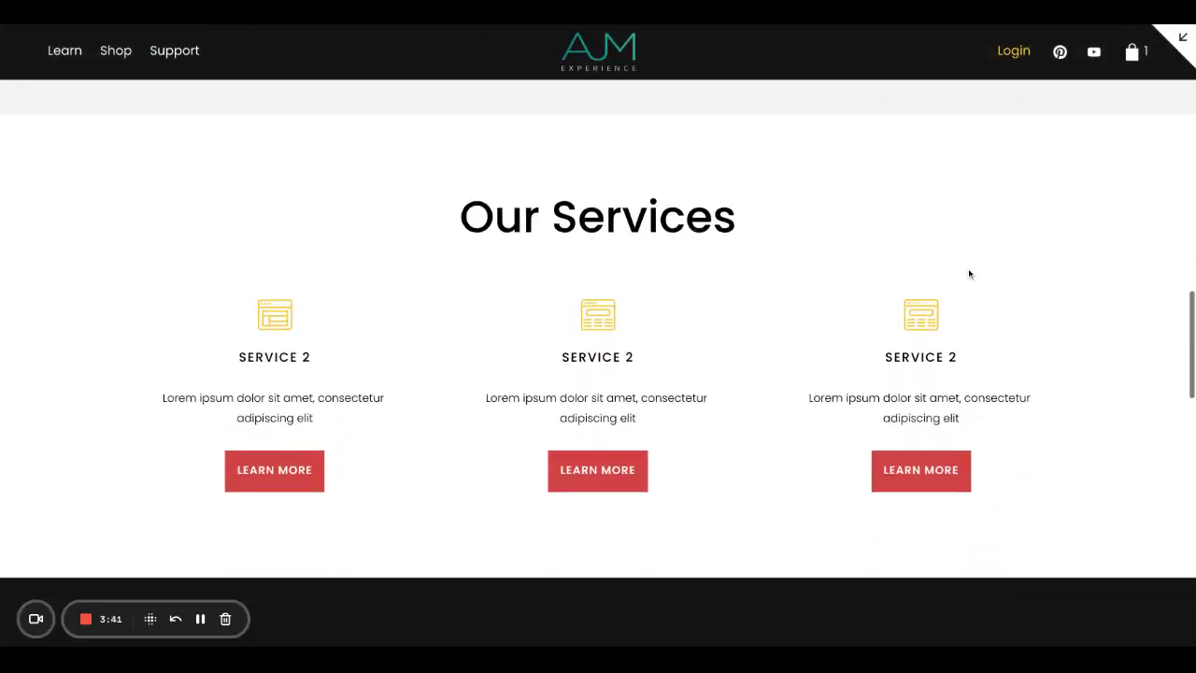
{"action": "scroll", "coordinate": [598, 363], "scroll_direction": "up", "scroll_amount": 1}
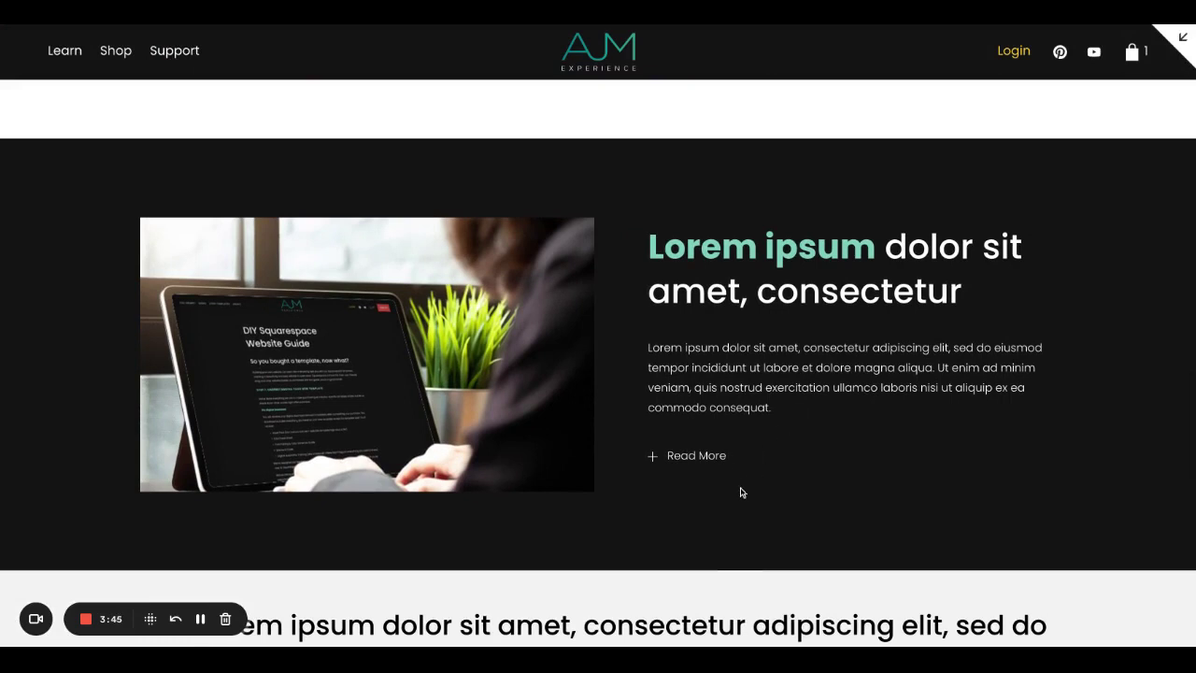
{"action": "left_click", "coordinate": [719, 458]}
{"action": "left_click", "coordinate": [718, 458]}
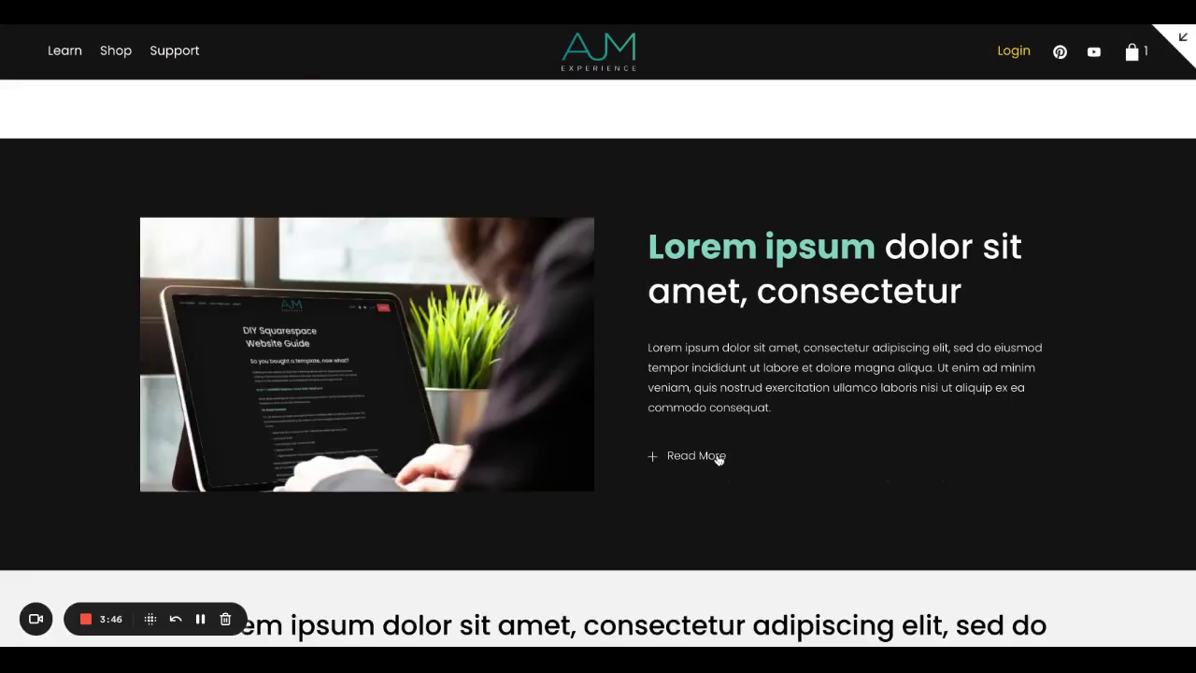